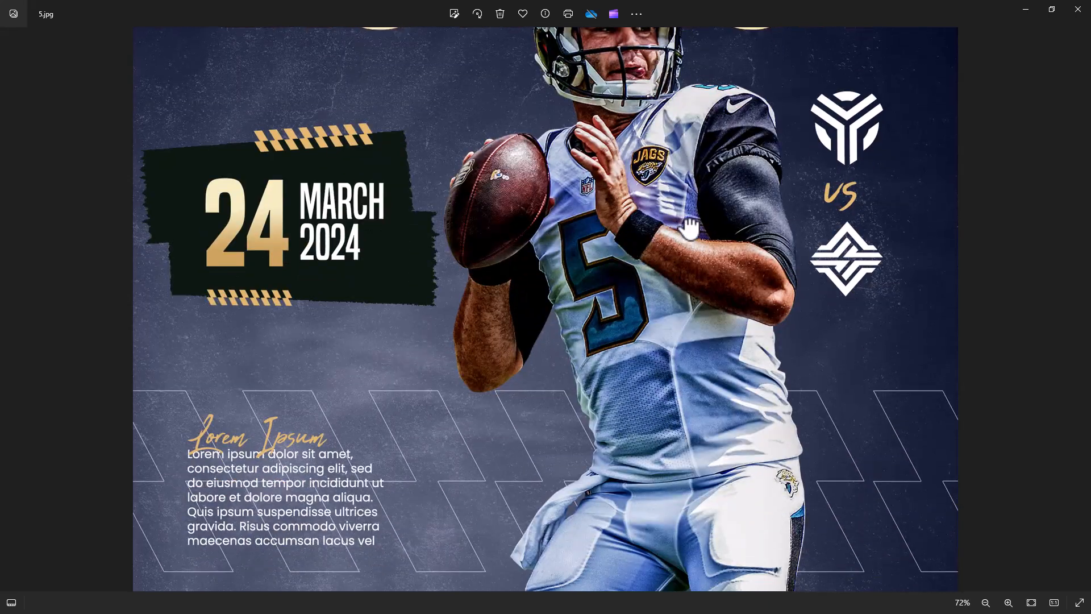
- Examine the Big Match flyer (5.jpg) and the Soccer Tournament flyer (6.jpg) up close and as a whole
left_click_drag(680, 390, 681, 327)
scroll(673, 405, "down", 3)
scroll(674, 404, "down", 1)
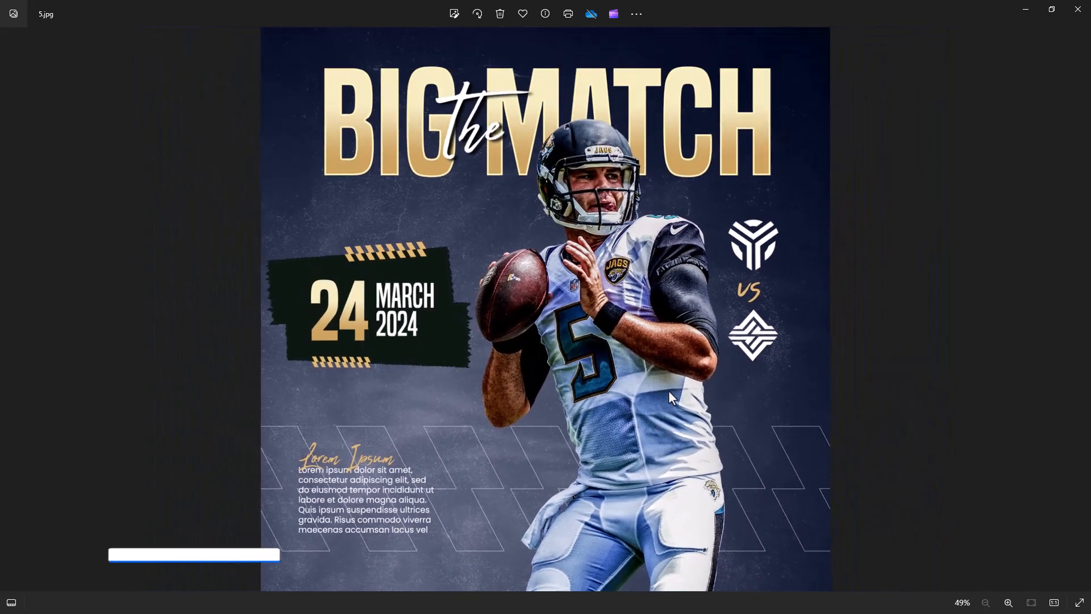
left_click(1083, 318)
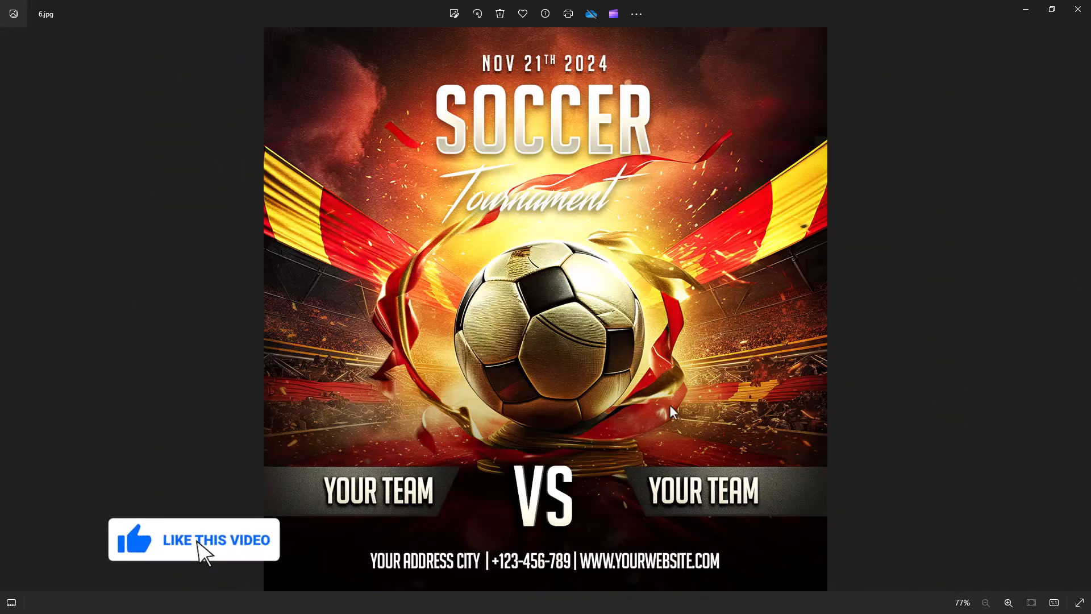
scroll(671, 406, "up", 3)
left_click_drag(713, 219, 669, 287)
scroll(661, 443, "down", 3)
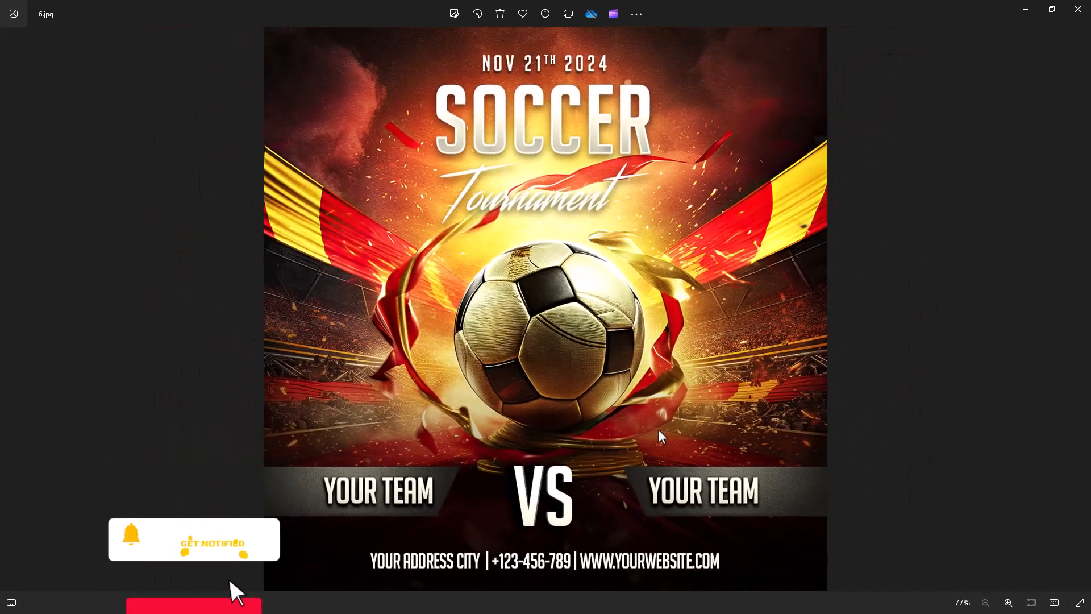
- Go to the Match Day flyer (8.jpg) and examine its title, players and footer details up close
left_click(1081, 310)
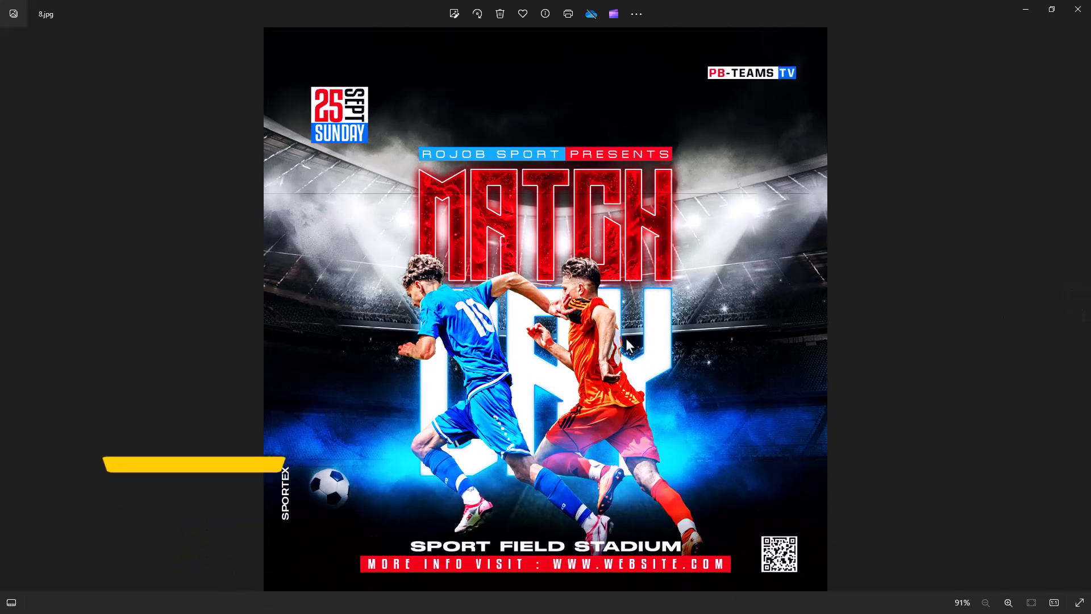
scroll(628, 345, "up", 3)
left_click_drag(675, 218, 691, 293)
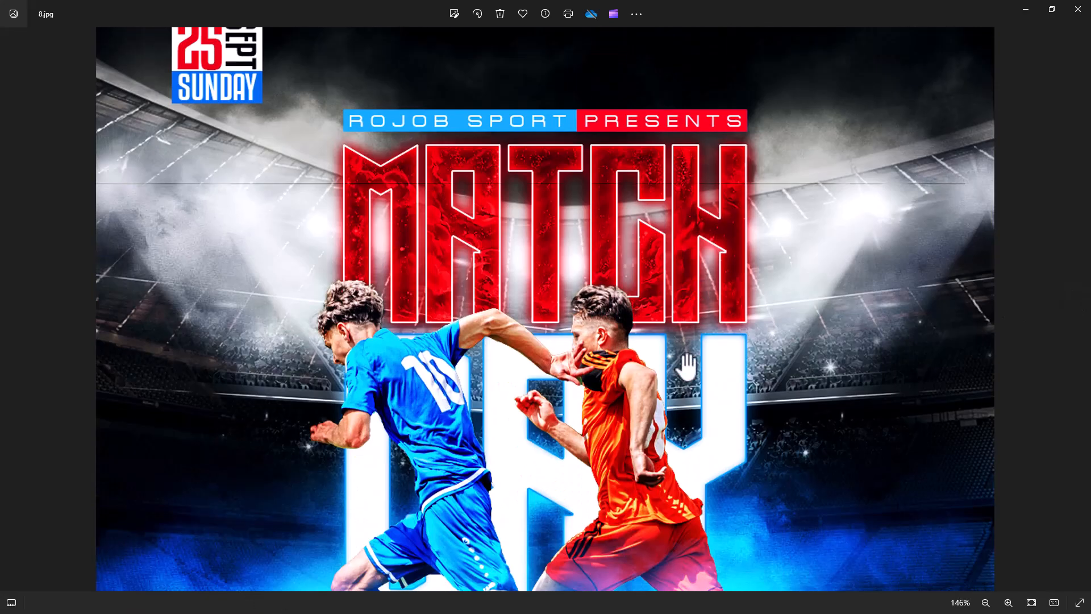
left_click_drag(684, 383, 692, 263)
left_click_drag(667, 343, 676, 223)
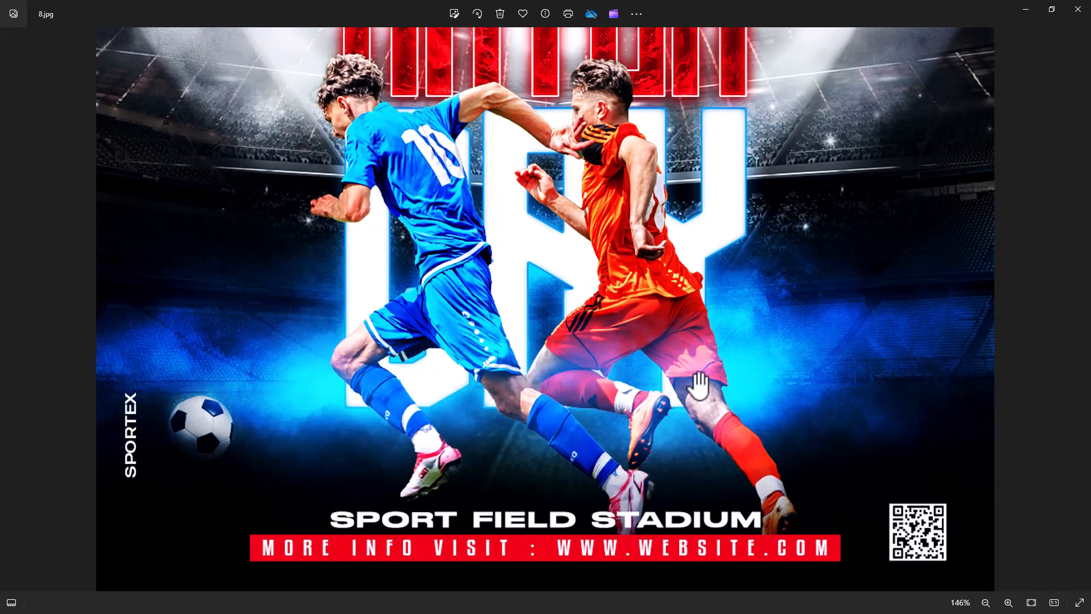
scroll(698, 382, "down", 3)
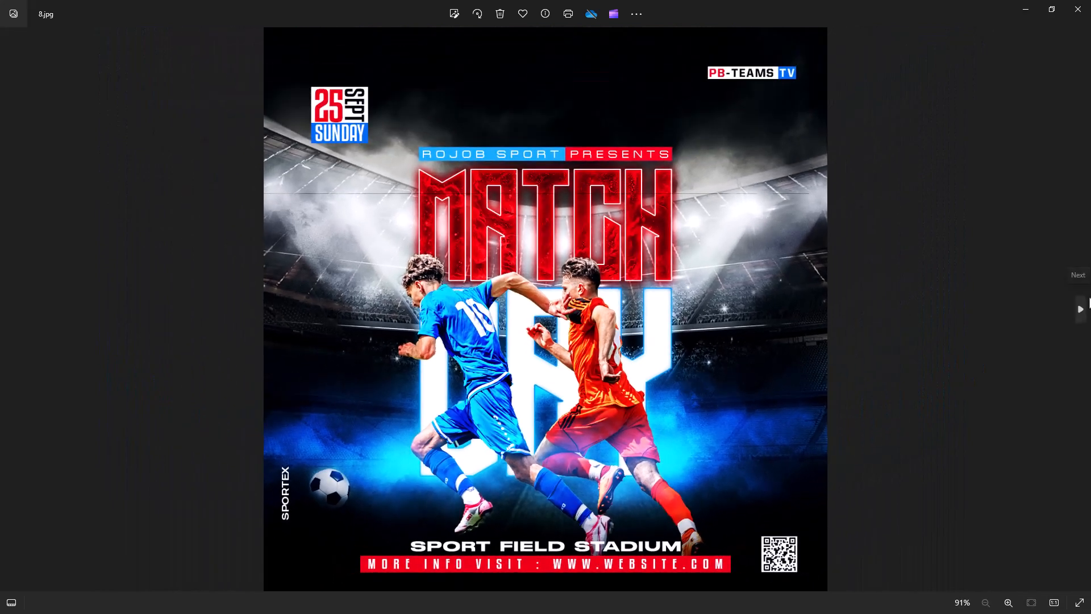
- Examine the American Football League Instagram template and the Super Bowl football template, Instagram_Post_Template (2).jpg, in detail
left_click(1079, 315)
scroll(590, 321, "up", 3)
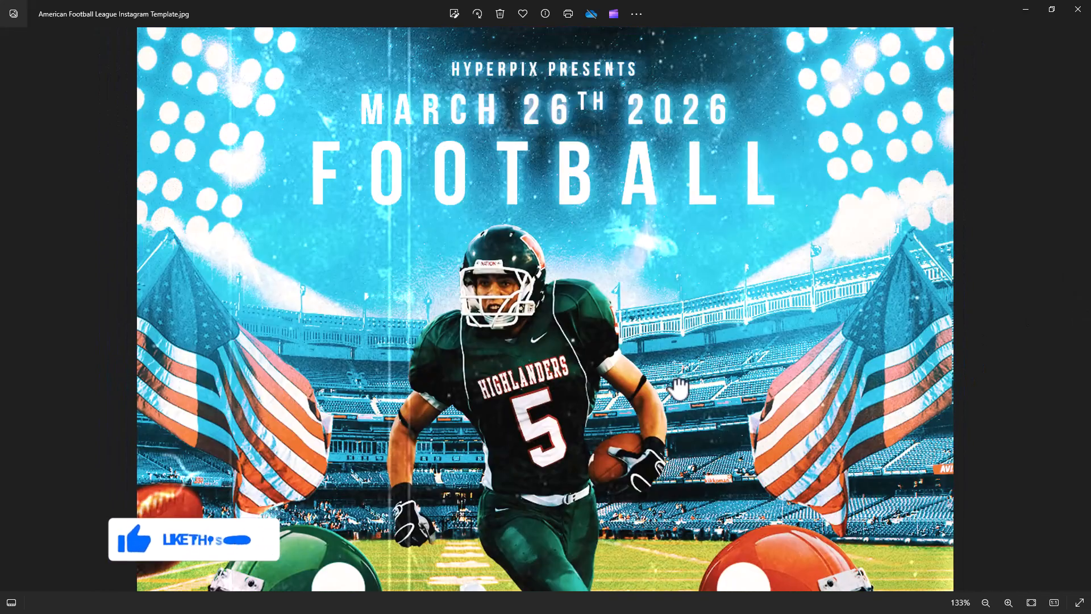
scroll(679, 389, "down", 5)
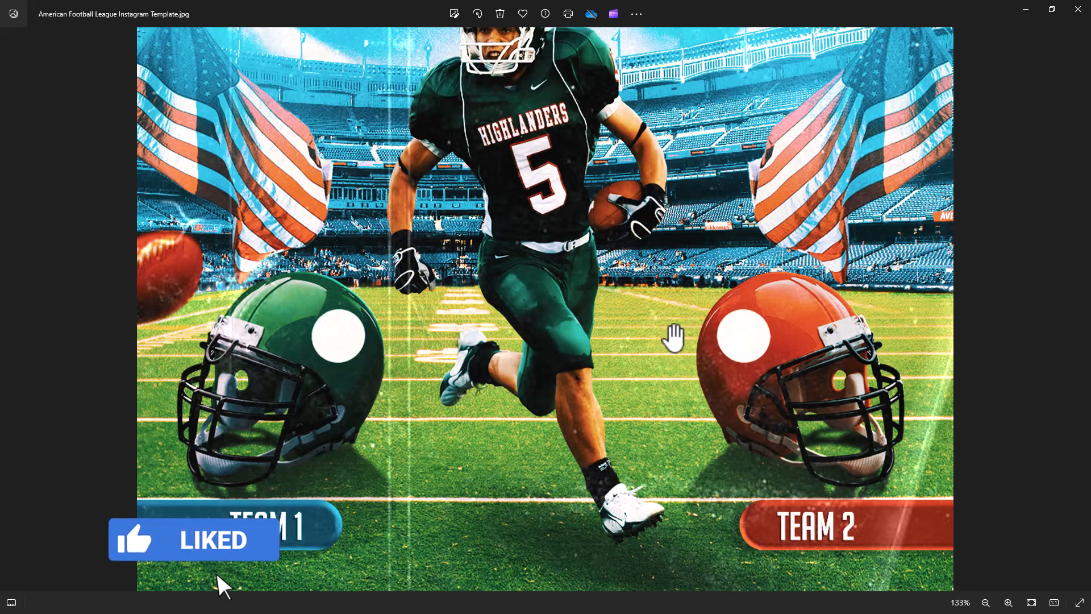
scroll(673, 355, "down", 3)
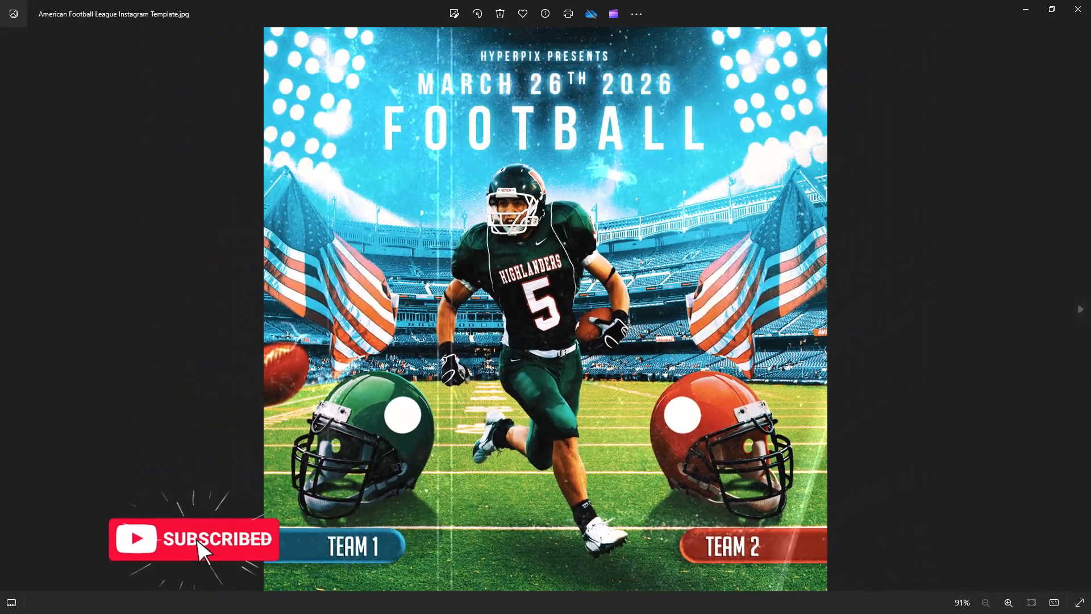
left_click(1080, 321)
scroll(633, 307, "up", 3)
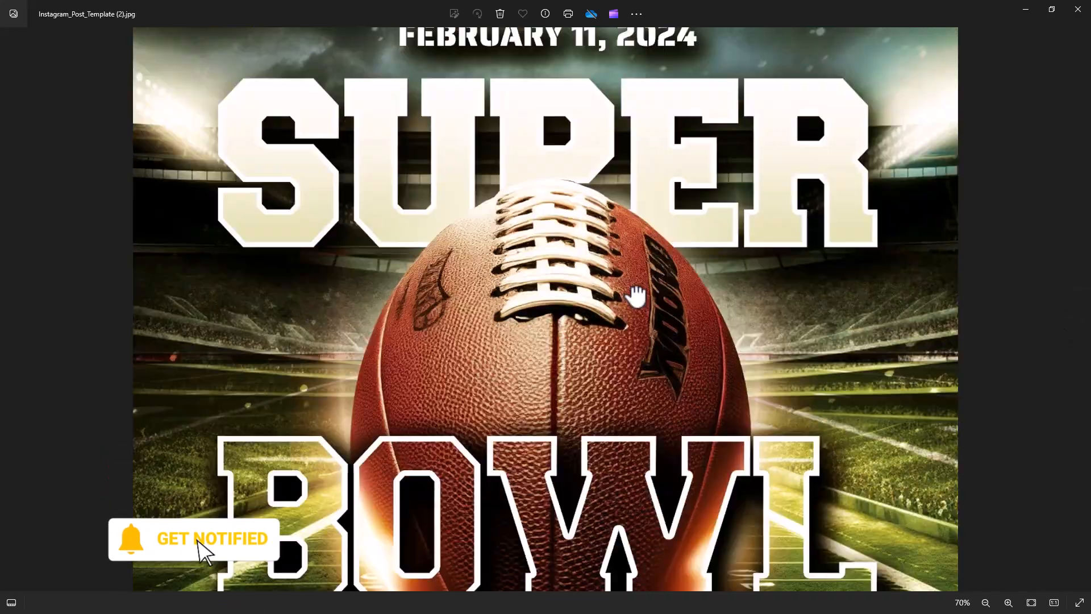
scroll(648, 250, "down", 5)
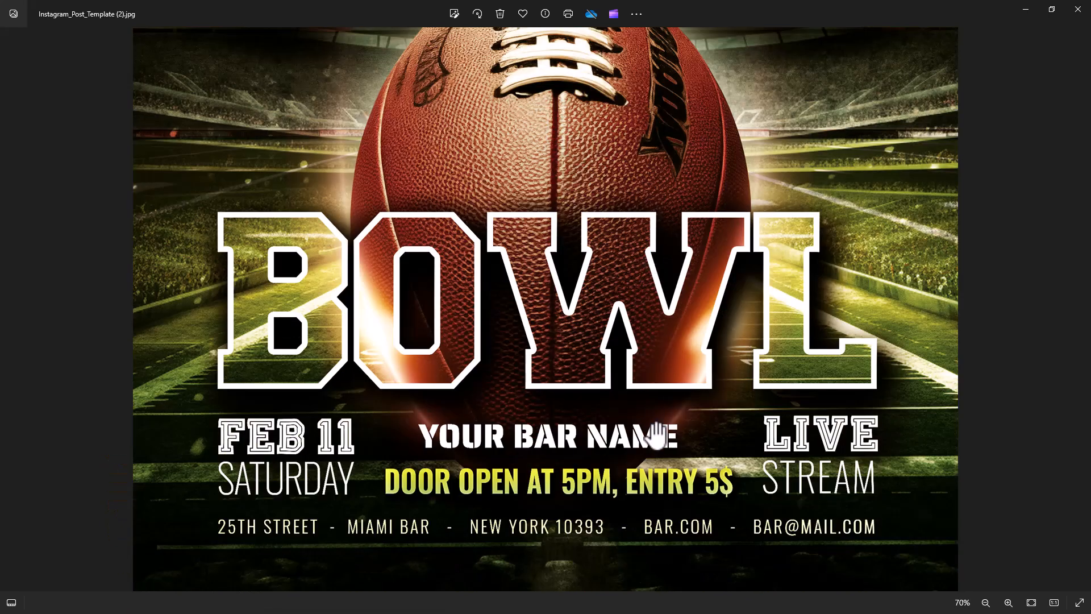
scroll(657, 437, "down", 3)
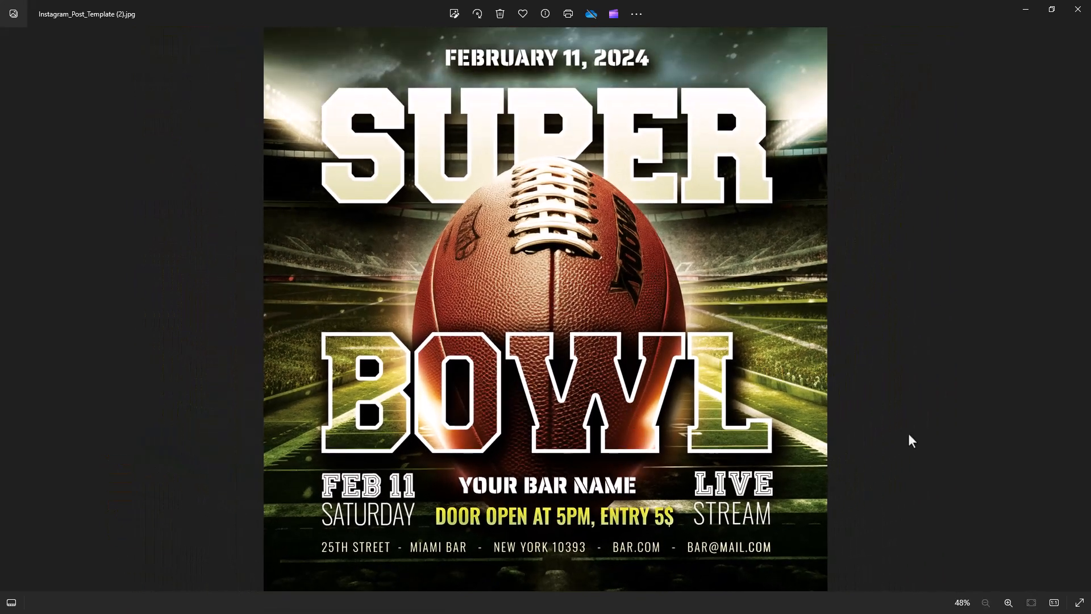
- Examine the Gameday template, Instagram_Post_Template (3).jpg, and the Super Bowl Play Off template, Instagram_Post_Template.jpg, in detail
left_click(1087, 321)
scroll(617, 395, "up", 3)
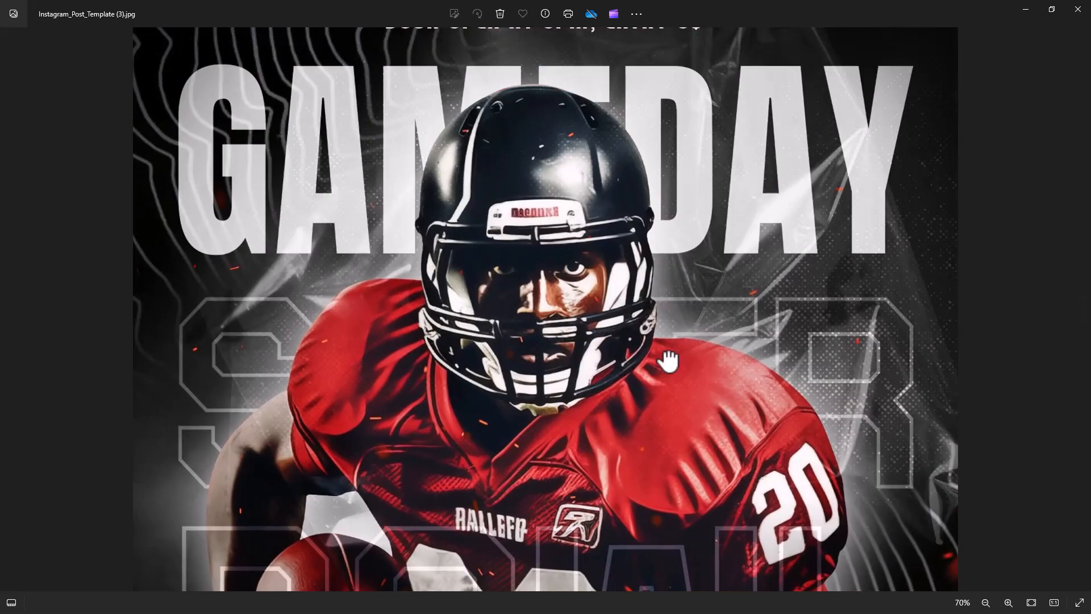
scroll(668, 403, "down", 6)
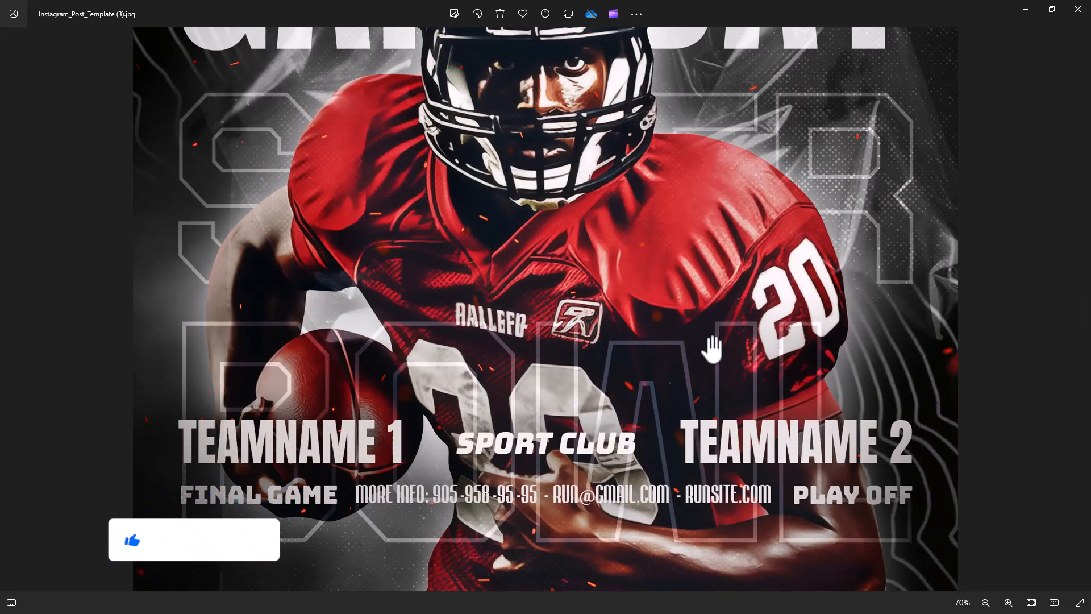
scroll(707, 366, "down", 2)
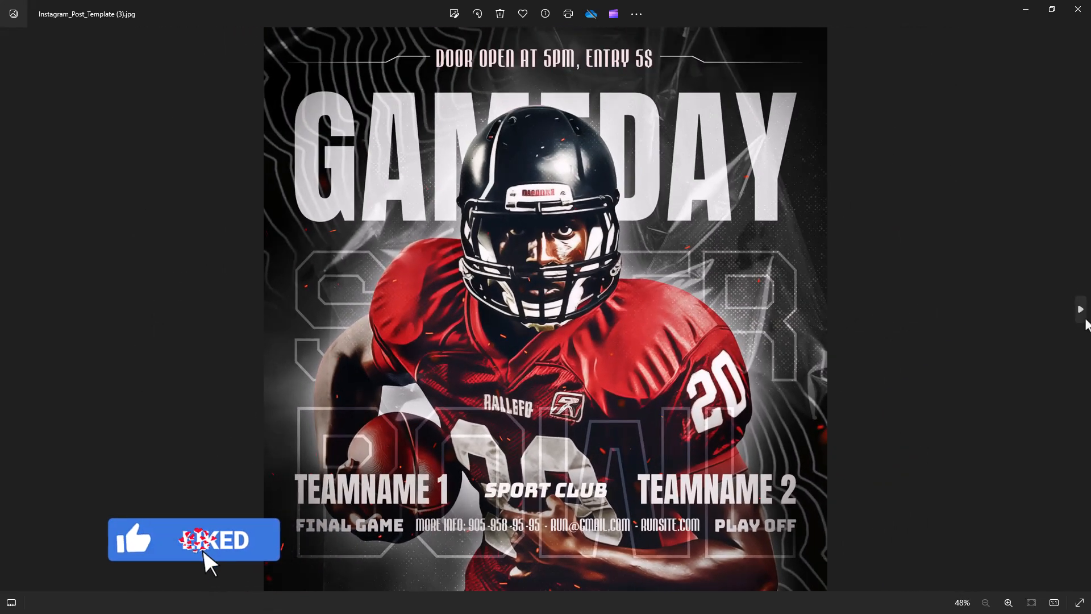
left_click(1085, 321)
scroll(619, 272, "up", 2)
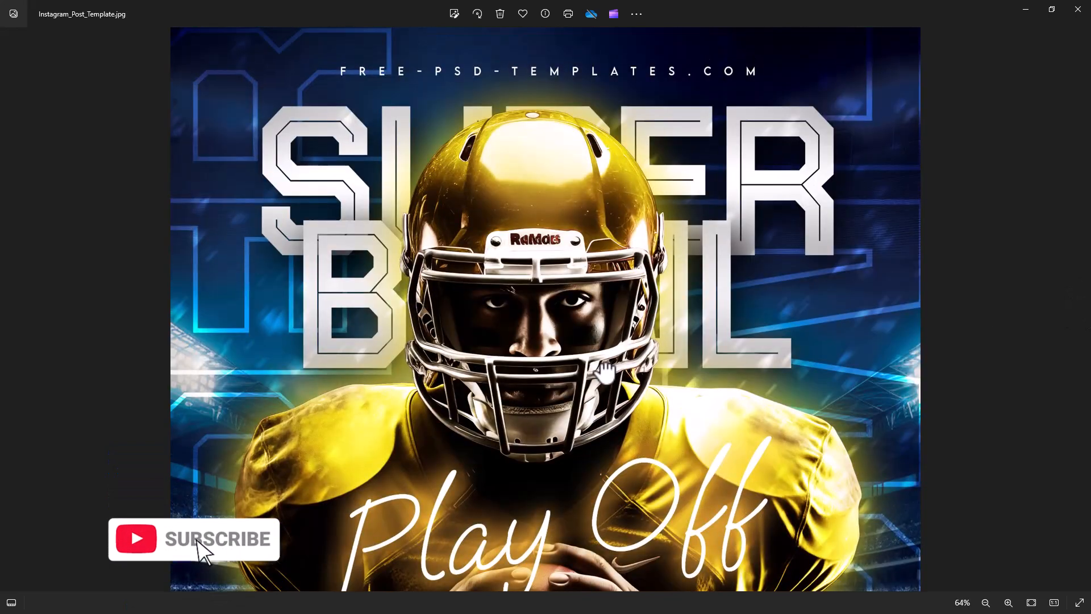
scroll(633, 385, "down", 4)
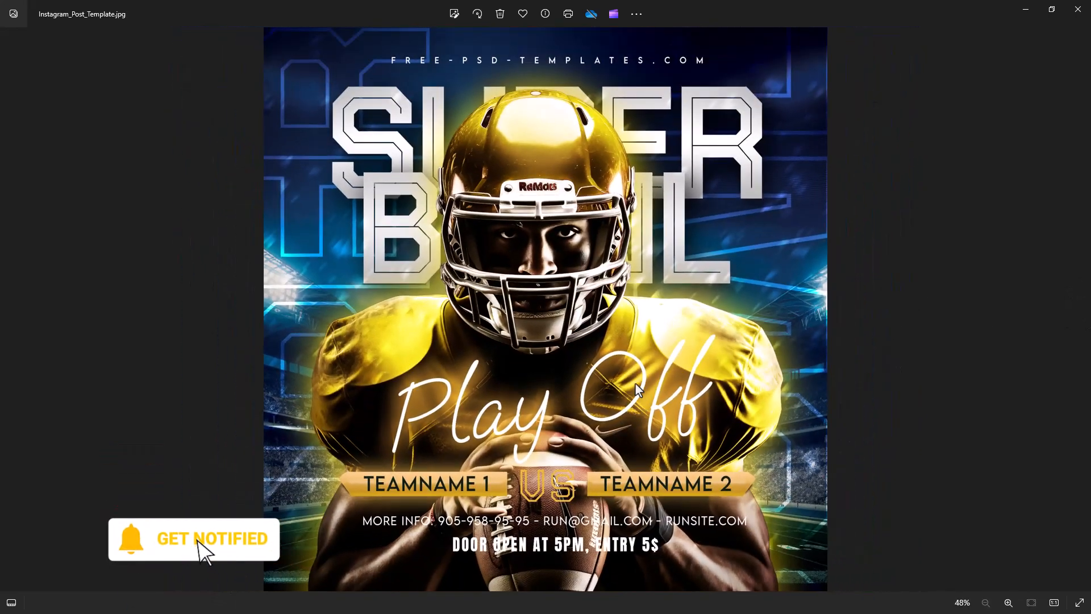
- Examine the Football Tournament flyer, PsFiles_American Football_003.jpg, and the flyer that follows it up close
left_click(1081, 314)
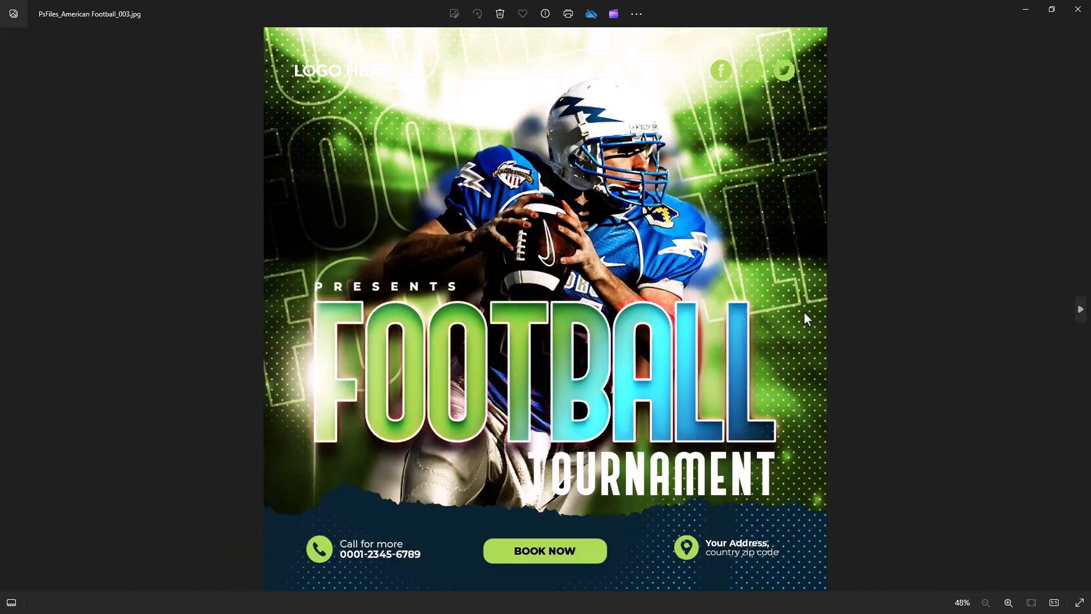
scroll(629, 339, "up", 1)
left_click_drag(682, 198, 716, 203)
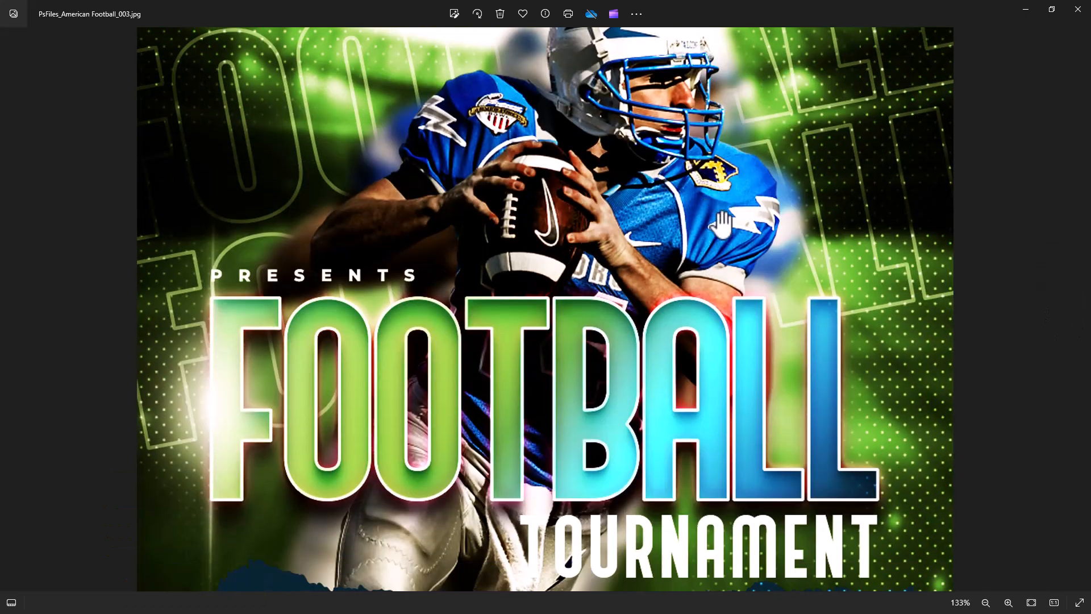
left_click_drag(728, 350, 744, 156)
scroll(713, 394, "down", 2)
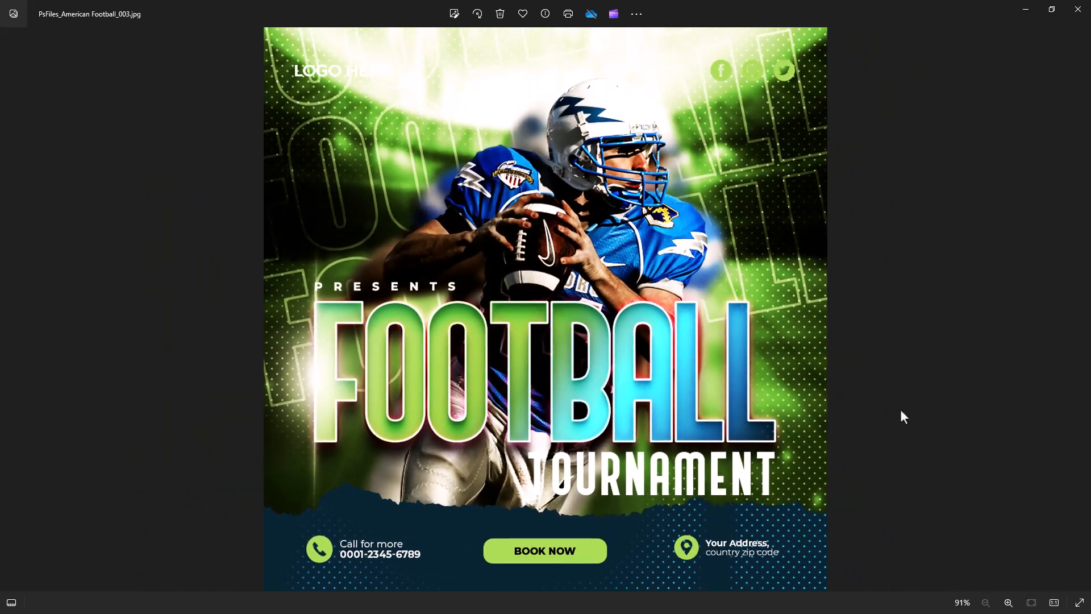
left_click(1083, 327)
scroll(693, 329, "up", 2)
left_click_drag(694, 329, 711, 290)
left_click_drag(703, 396, 724, 165)
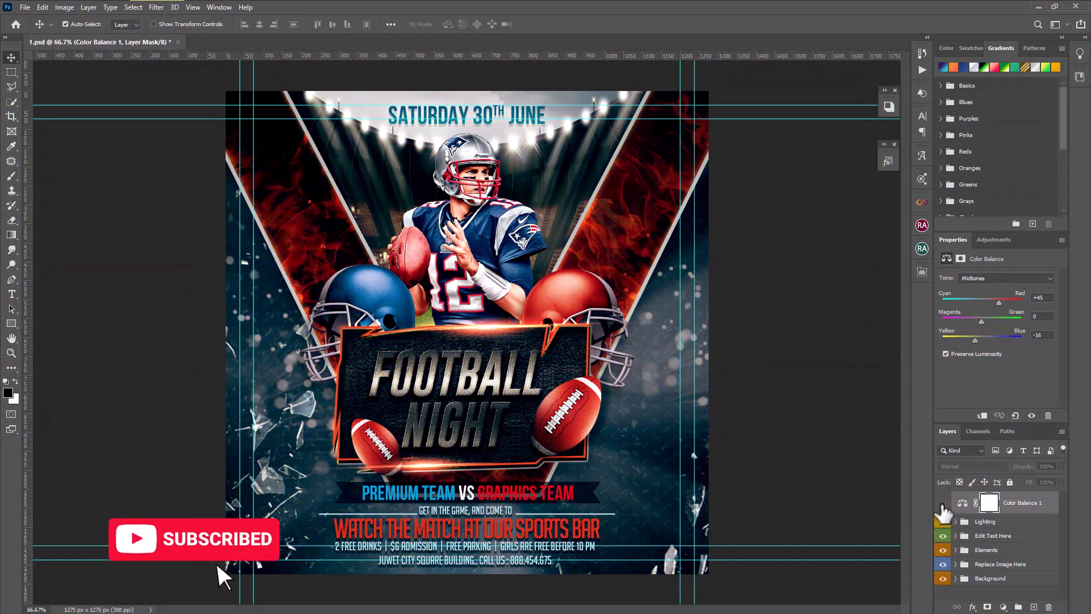
- In 1.psd, toggle the visibility of Color Balance 1, Lighting, Edit Text Here, Elements and Replace Image Here to preview what each contributes
left_click(943, 505)
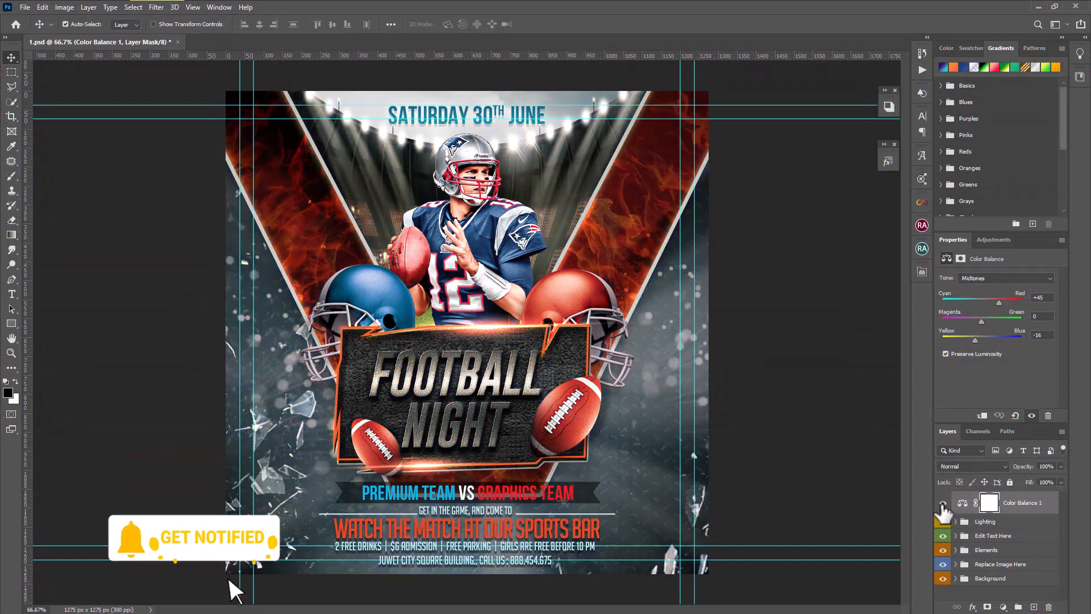
left_click(943, 505)
left_click(942, 504)
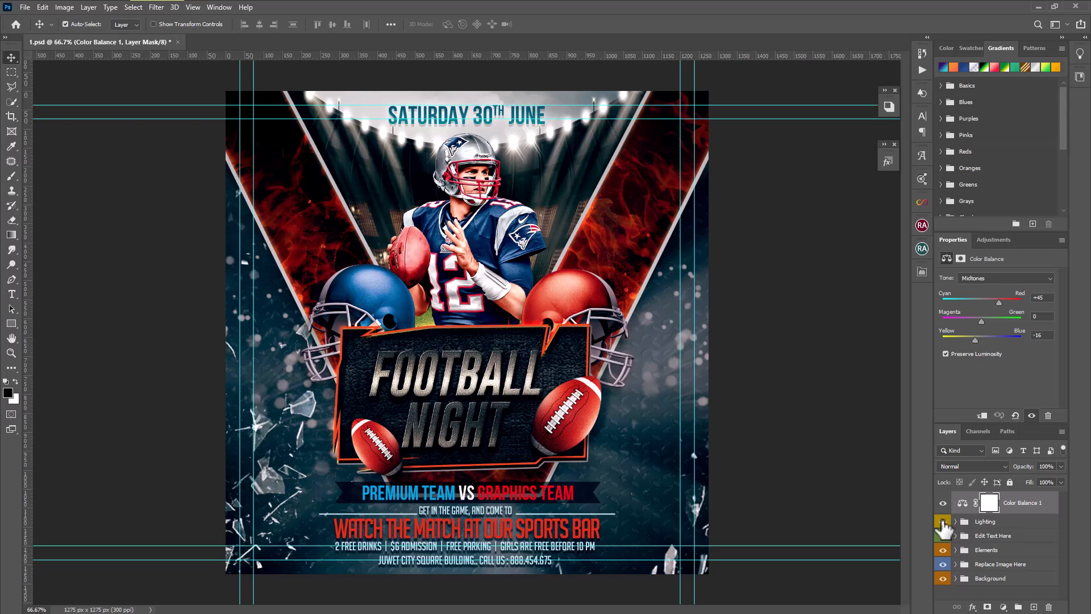
left_click(943, 521)
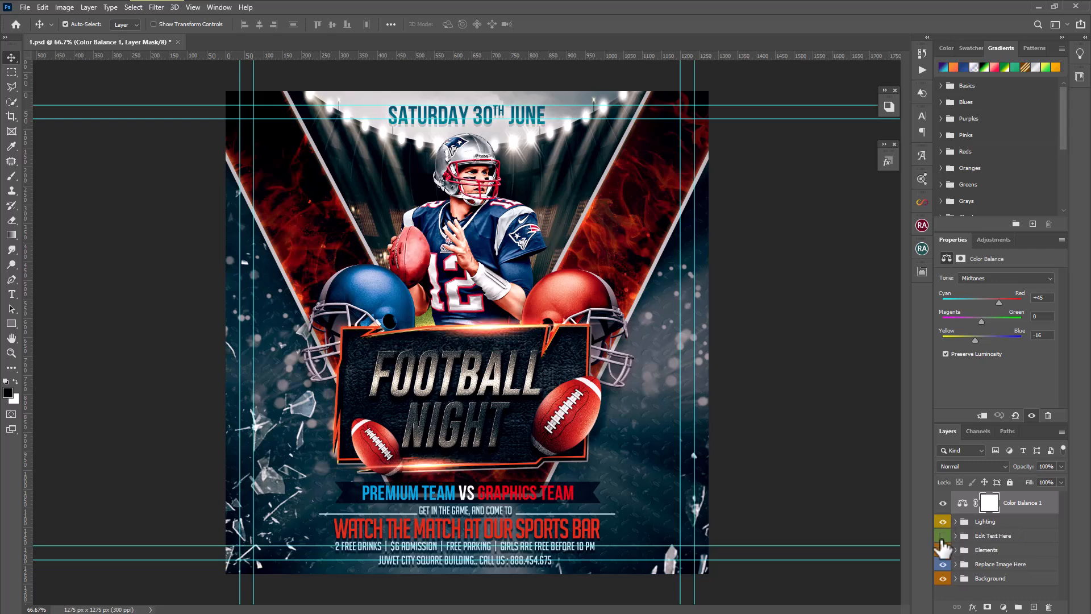
left_click(942, 540)
left_click(942, 550)
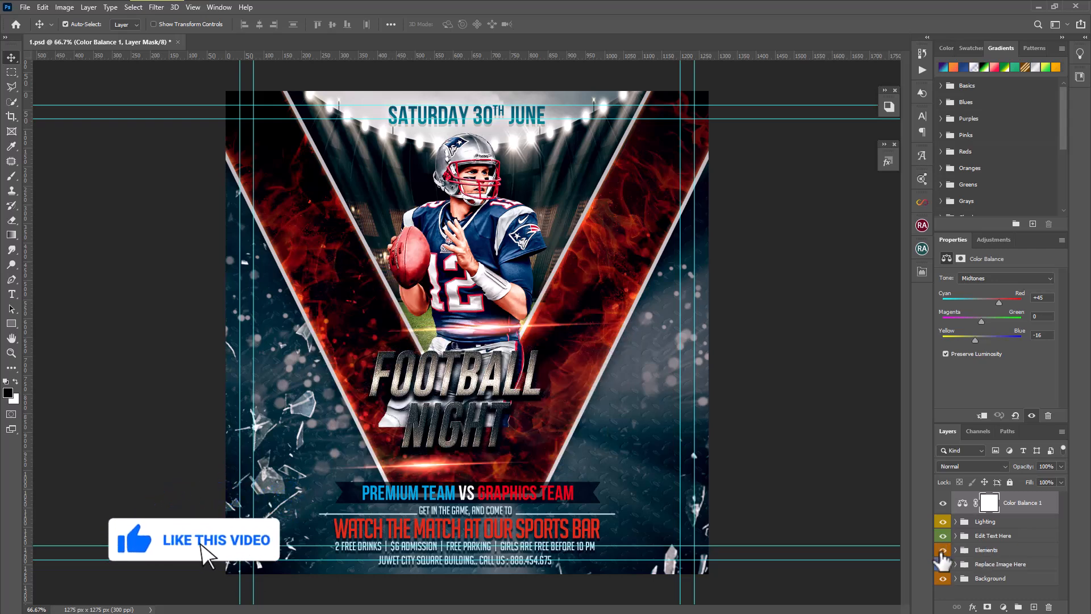
left_click(942, 549)
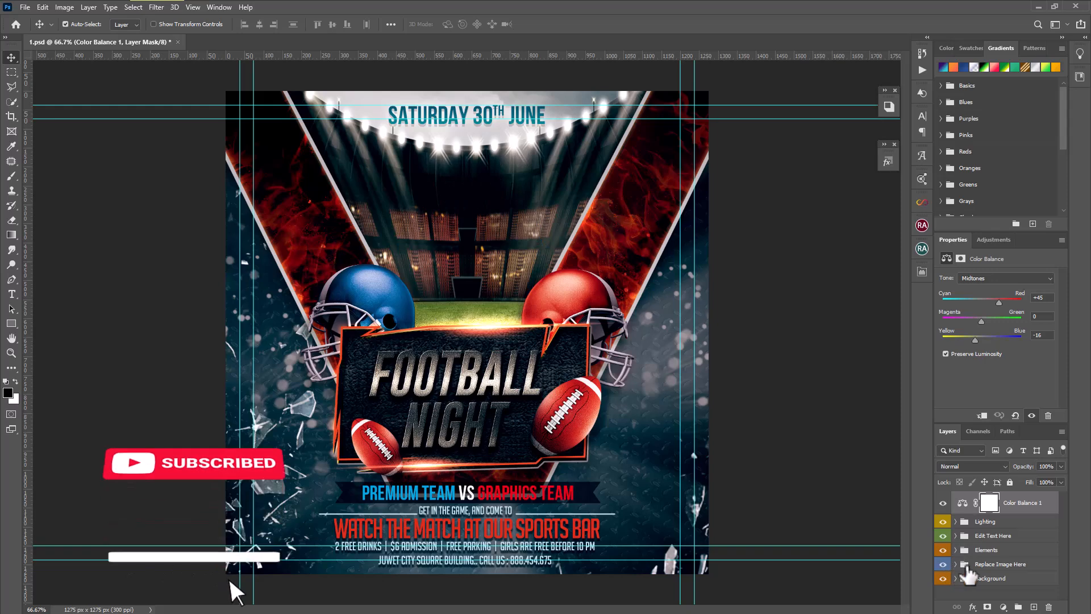
left_click(942, 565)
- Open the contents of the Replace Me smart object in the Replace Image Here group and nudge its player slightly down and right
left_click(970, 566)
left_click(956, 564)
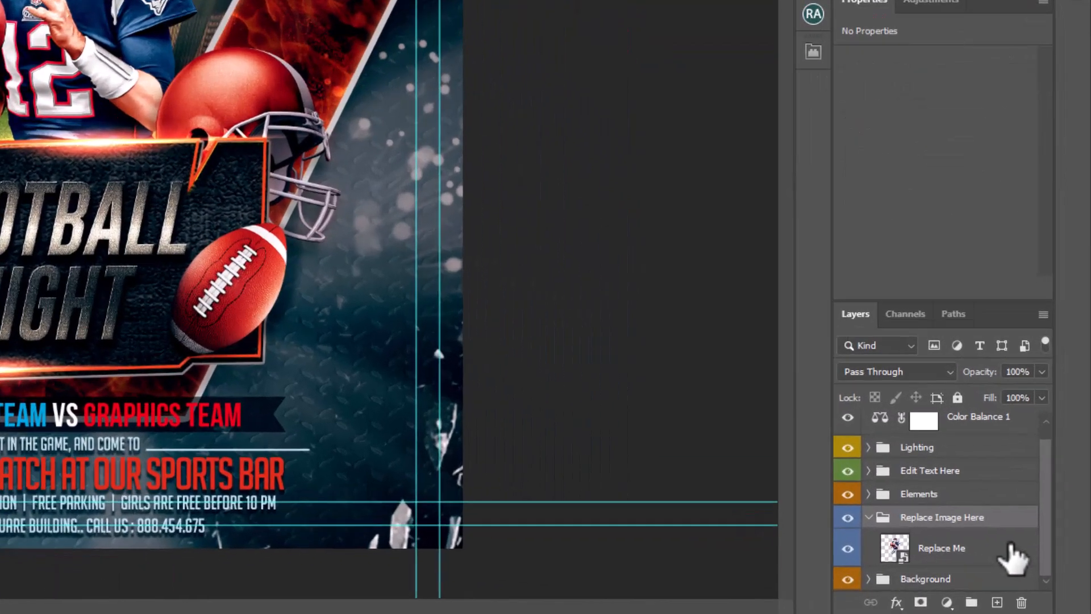
left_click(1010, 546)
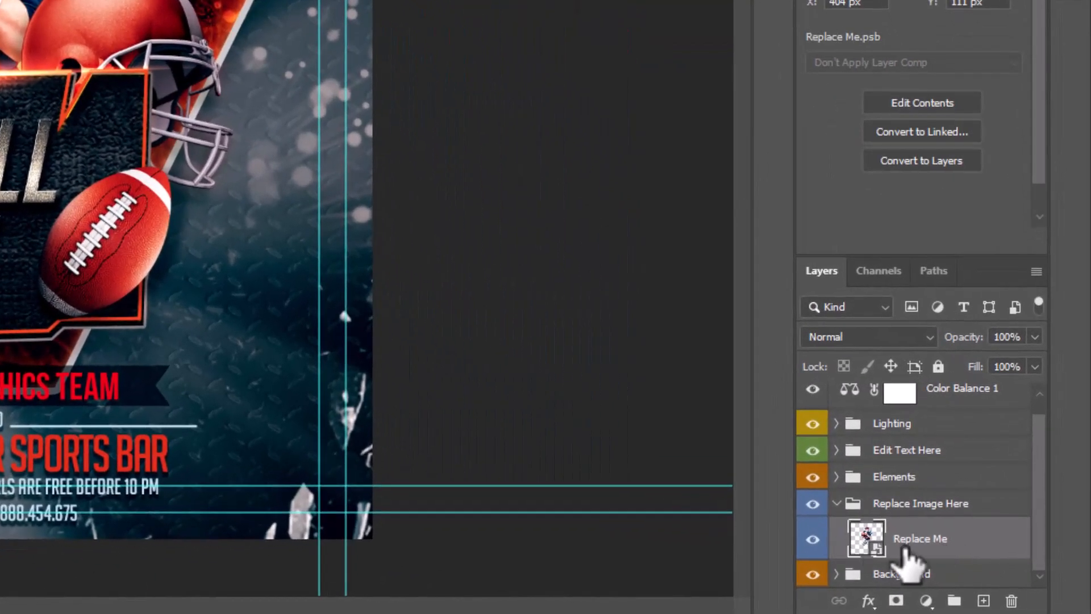
double_click(869, 543)
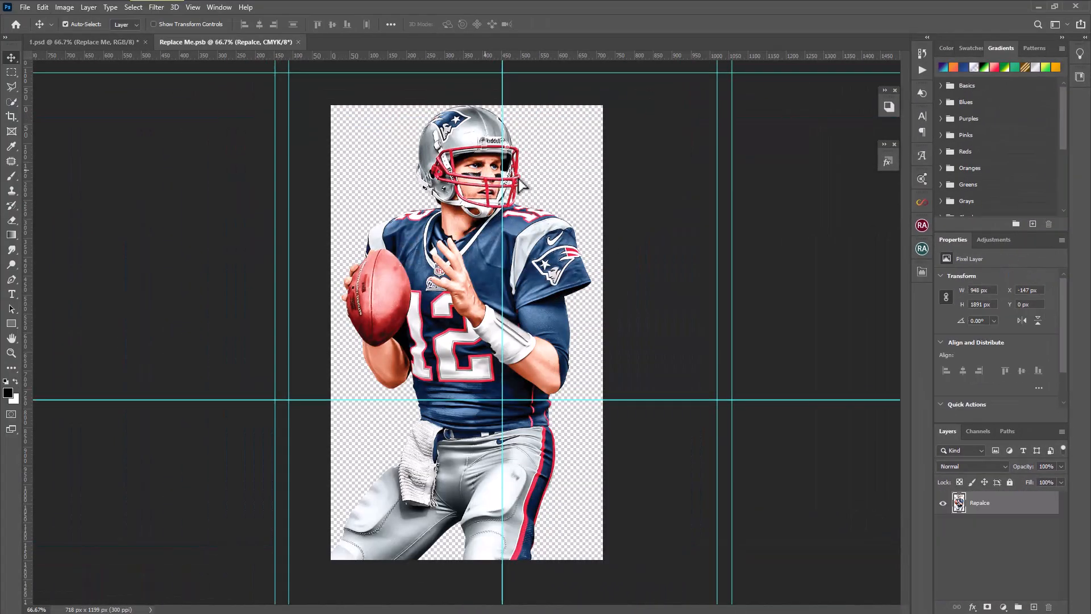
mouse_move(520, 185)
left_mouse_down()
mouse_move(560, 179)
mouse_move(531, 191)
left_mouse_up()
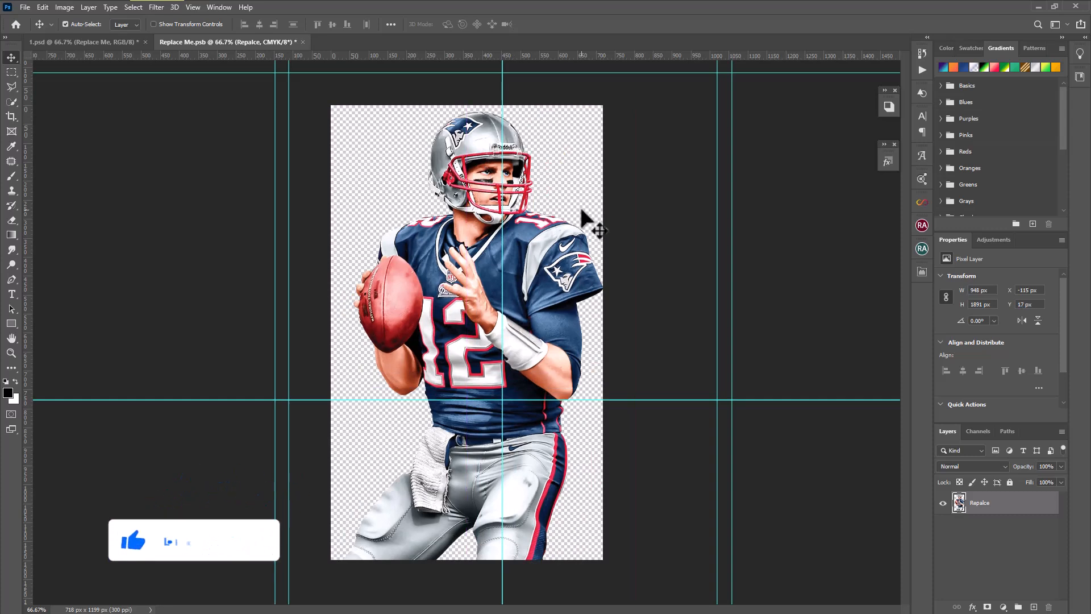
- Bring the player from pngwing.com (6).png into Replace Me.psb as a new layer and hide the Repalce layer
left_click(24, 8)
left_click(34, 30)
left_click(676, 526)
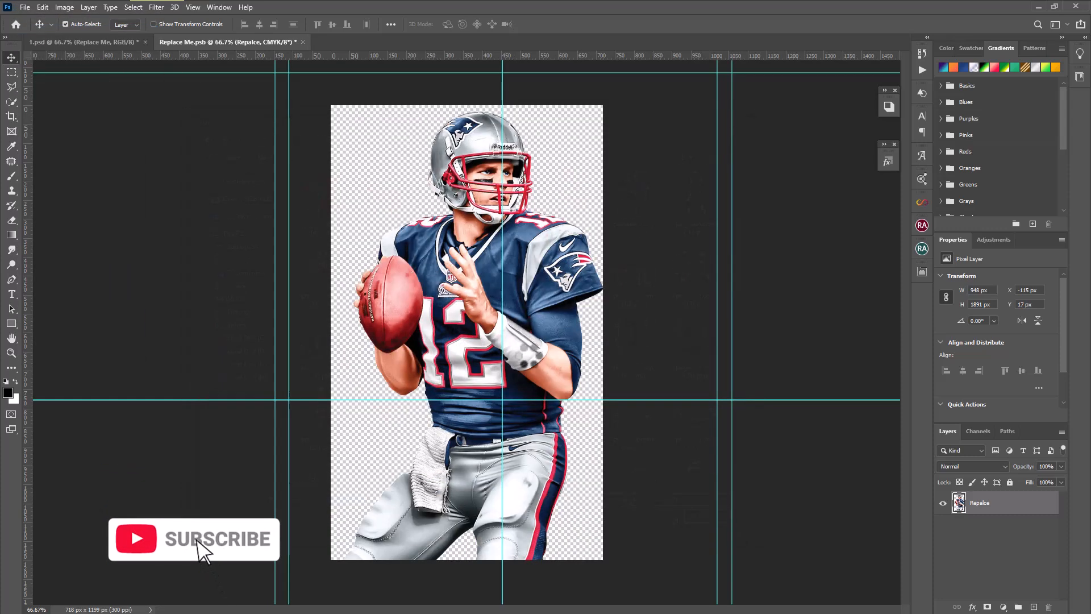
left_click_drag(463, 123, 487, 209)
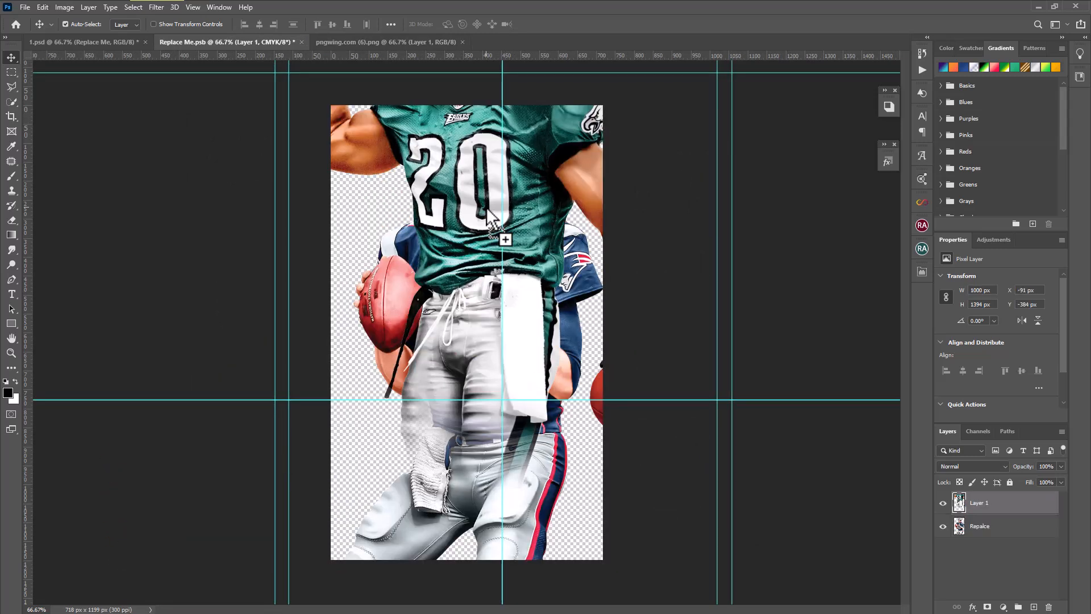
left_click(943, 527)
- Scale the new player on Layer 1 in Replace Me.psb to about 70% so it fits within the canvas
left_click_drag(502, 152, 499, 196)
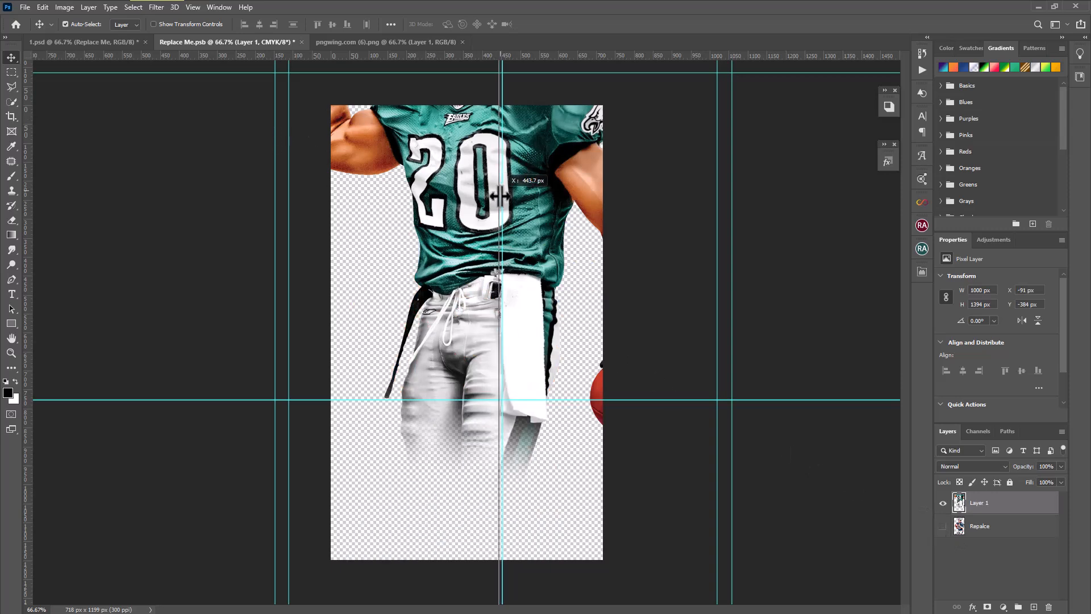
left_click(41, 8)
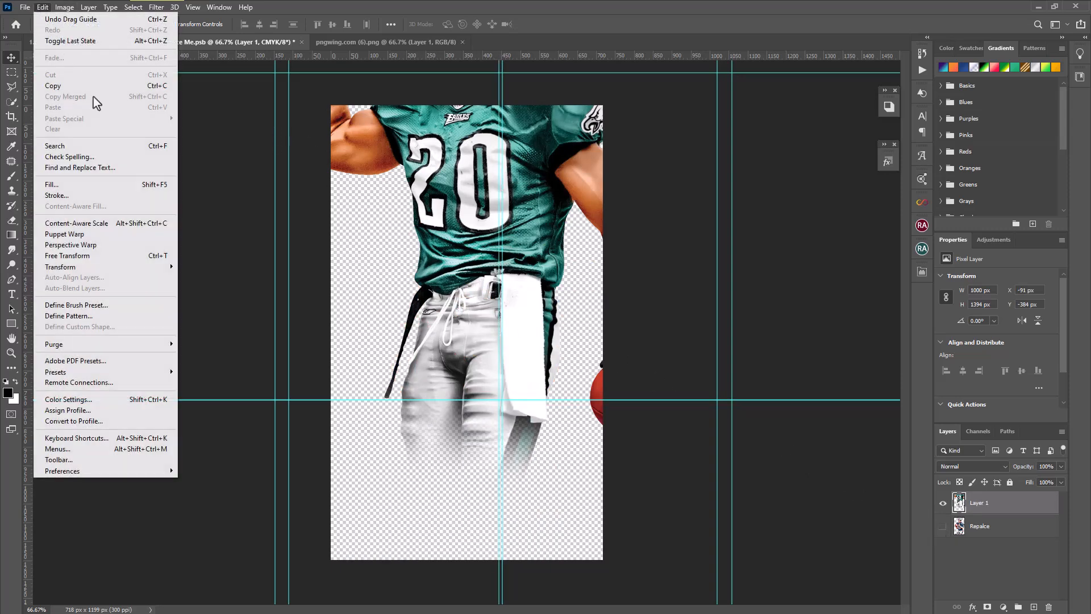
left_click(104, 255)
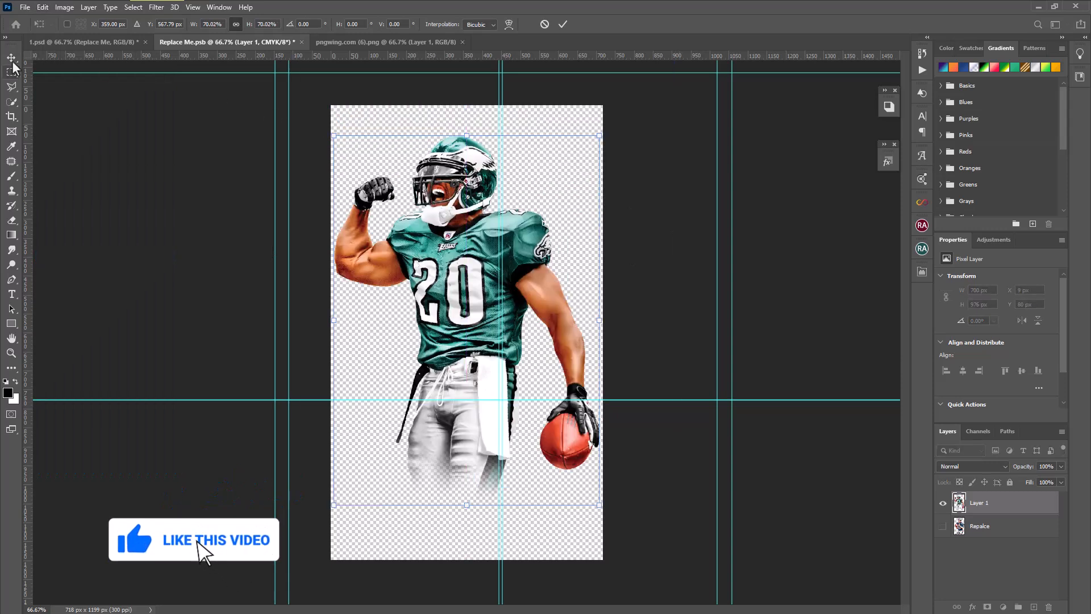
- Close the pngwing.com (6).png document, and close Replace Me.psb with its changes saved
left_click(462, 42)
left_click(302, 42)
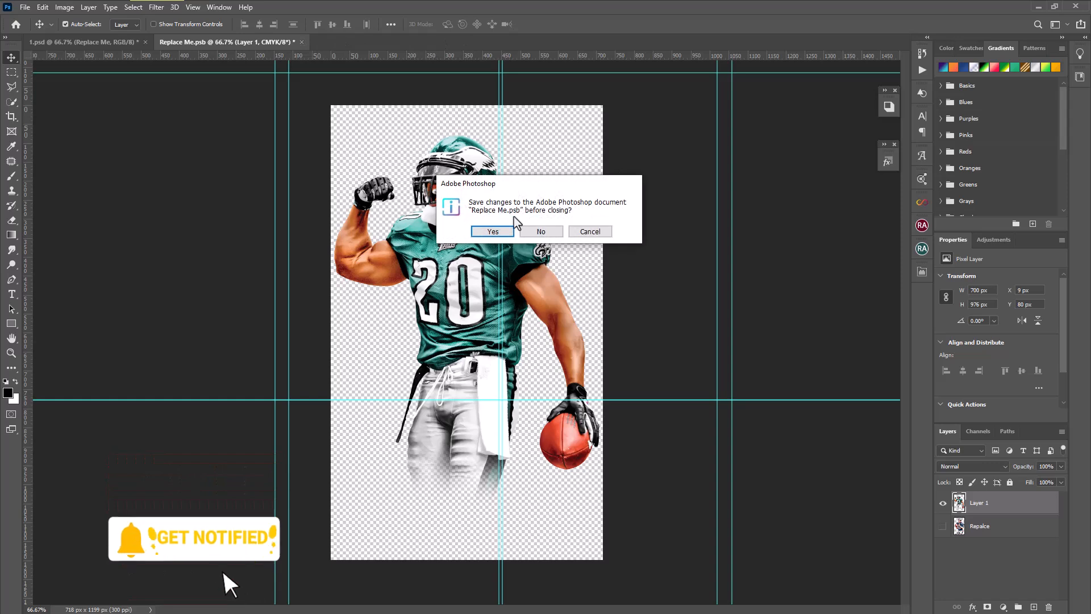
left_click(591, 227)
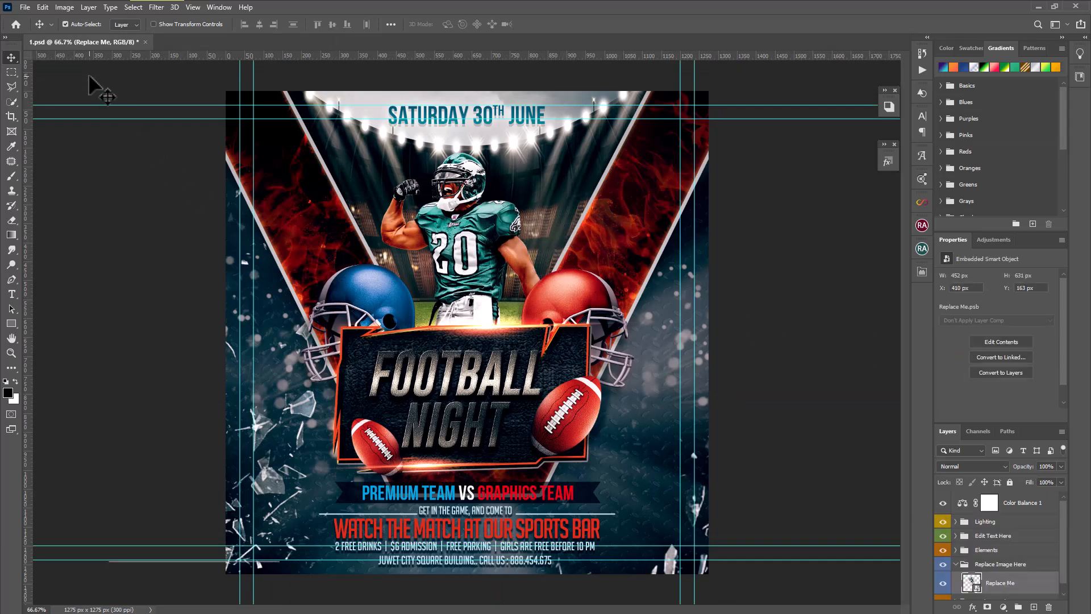
- Enlarge the Replace Me smart object in 1.psd to about 89% and centre the player above the title frame
left_click(43, 8)
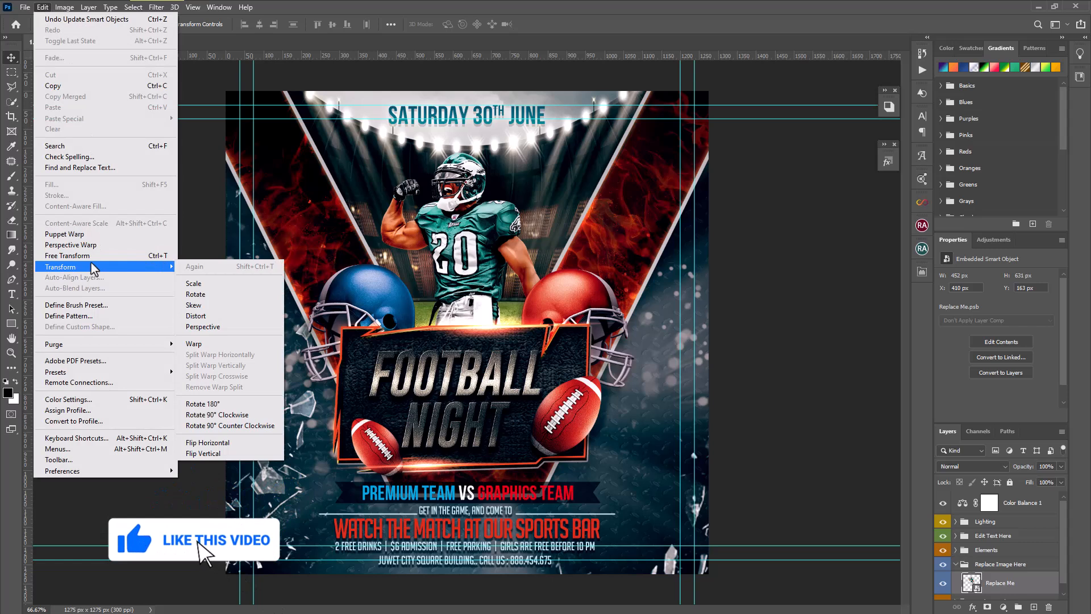
left_click(74, 255)
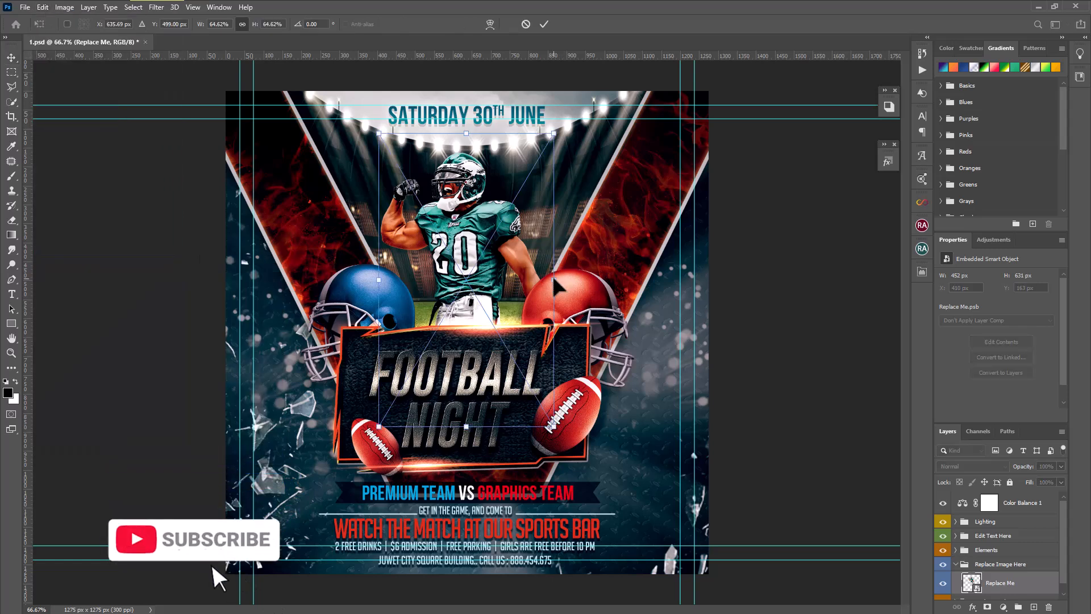
left_click_drag(555, 280, 620, 279)
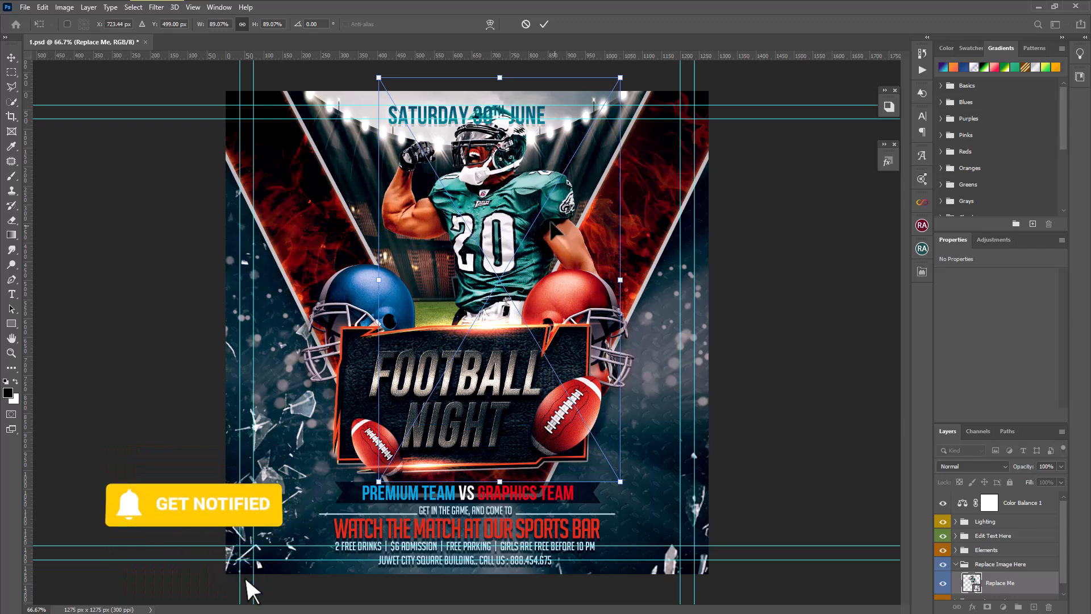
left_click_drag(526, 207, 498, 233)
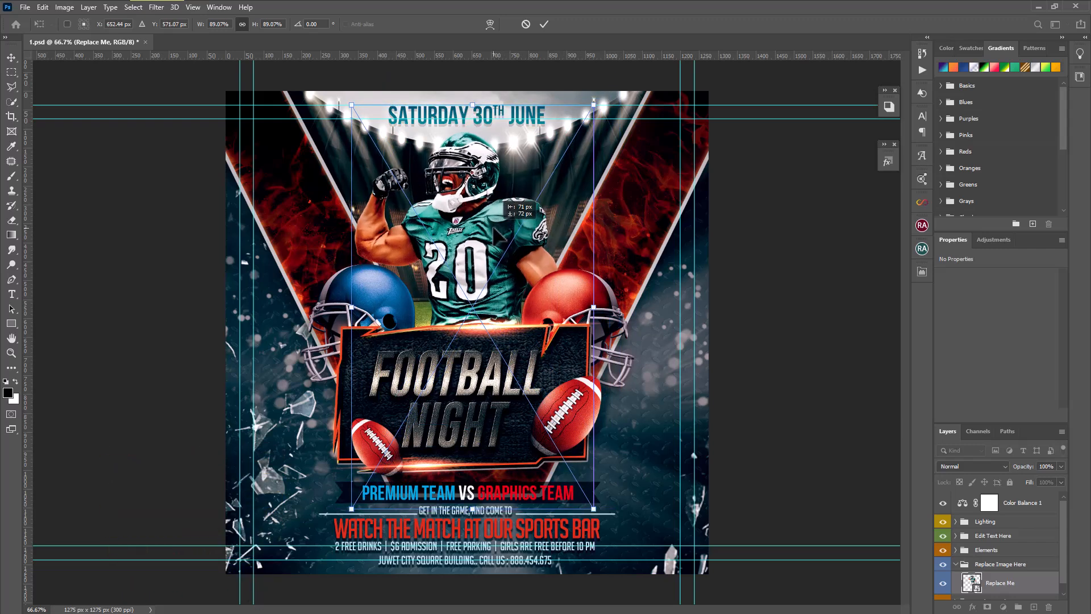
left_click(7, 64)
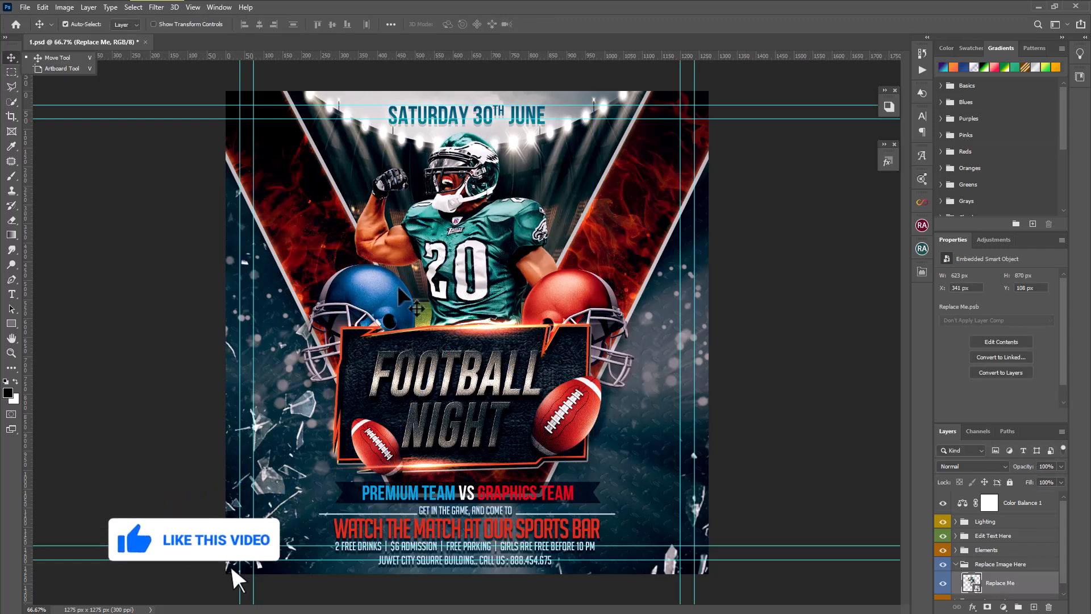
- Expand the Elements group and toggle the visibility of Elements, Title Frame and Edit Helmet here to preview what each contributes
scroll(1050, 563, "down", 1)
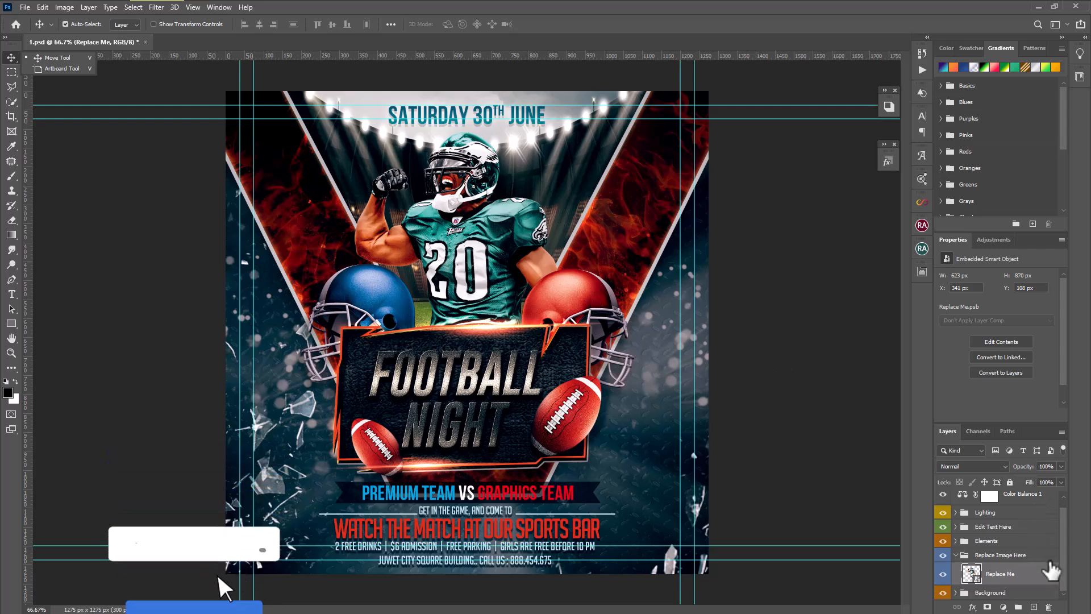
left_click(942, 540)
left_click(943, 540)
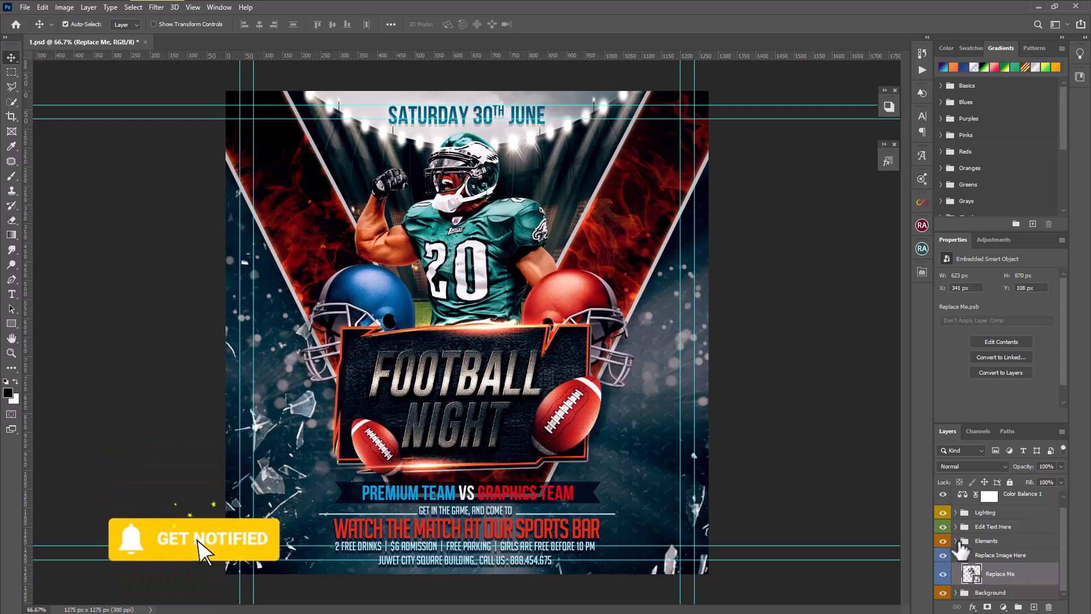
left_click(955, 540)
scroll(1030, 550, "down", 1)
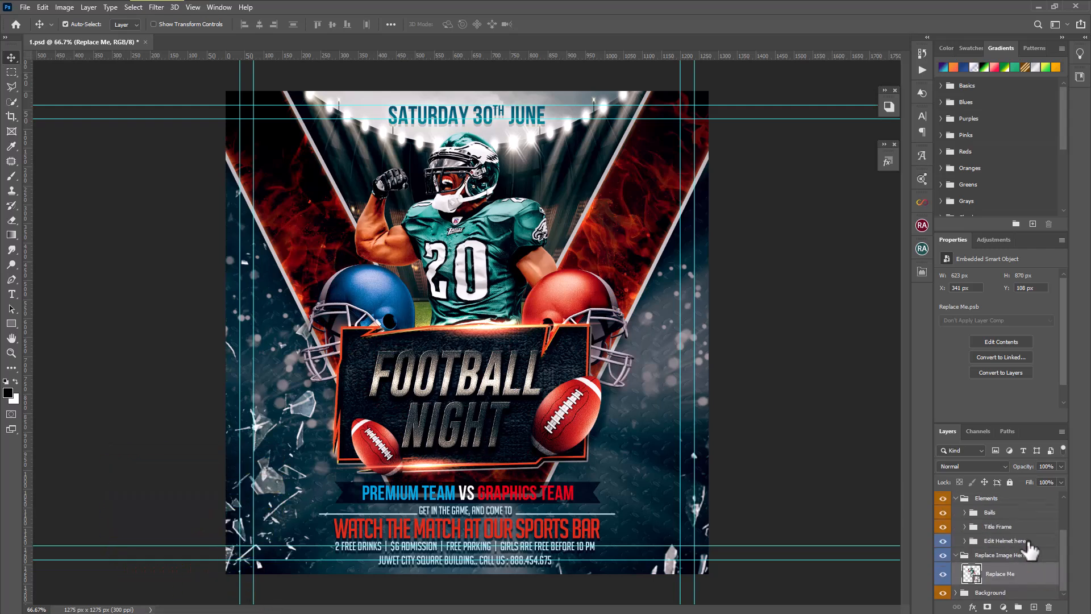
left_click(943, 527)
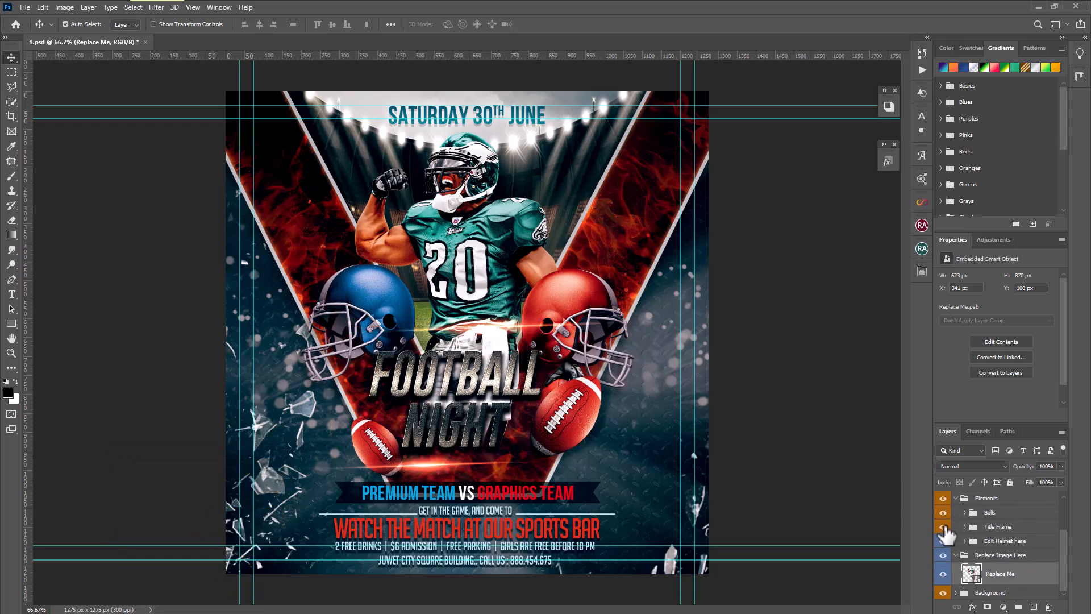
left_click(943, 527)
left_click(943, 541)
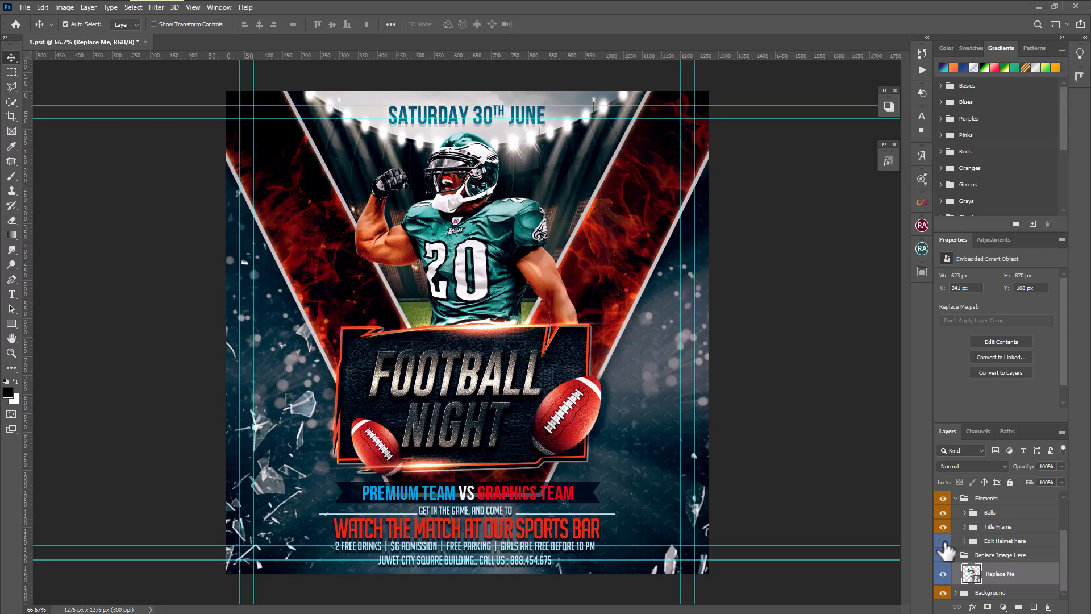
- Expand the Edit Helmet here group and toggle each of its two helmet smart objects off and on
left_click(965, 541)
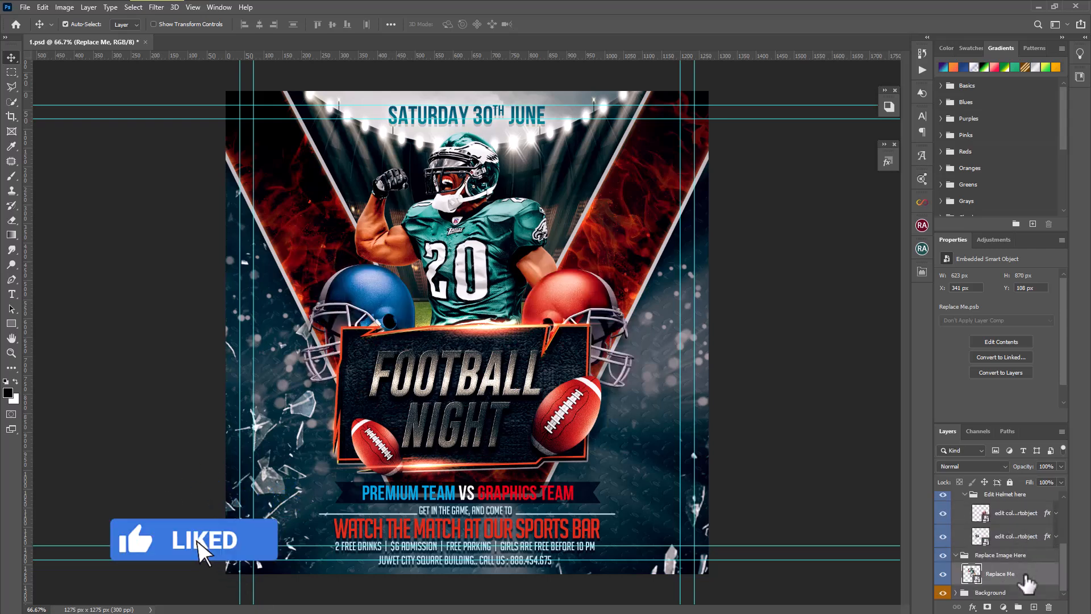
left_click(943, 536)
left_click(943, 536)
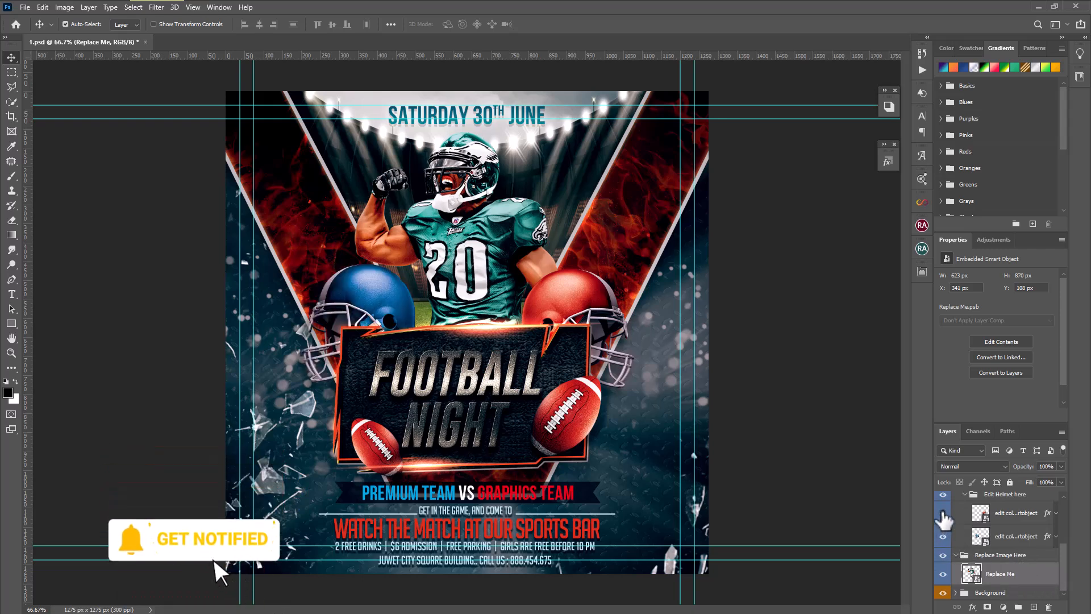
left_click(942, 513)
left_click(943, 513)
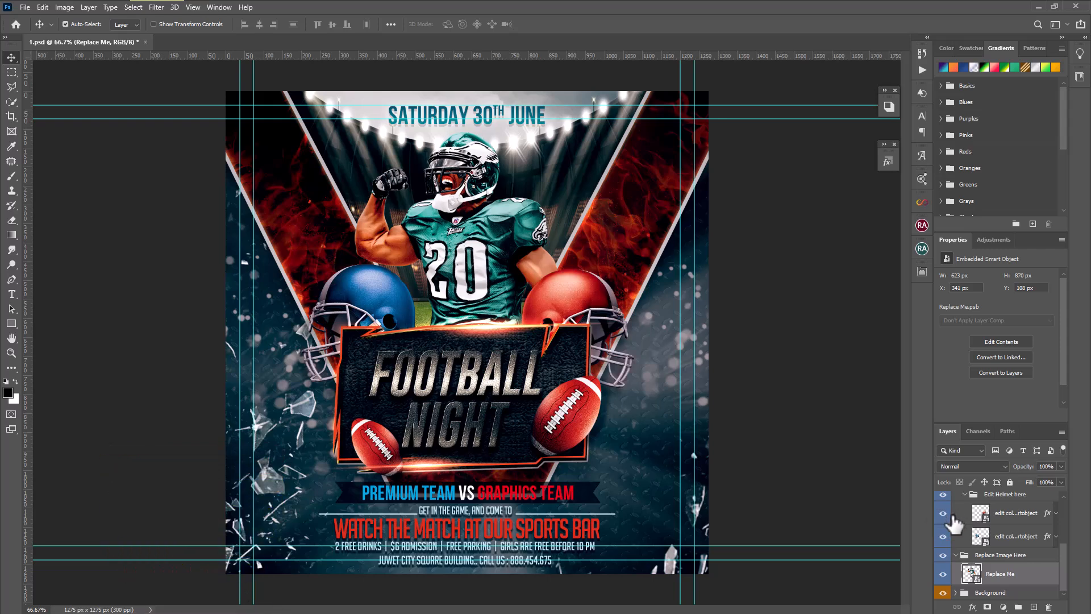
- Move Replace Me above the helmet layers in Edit Helmet here and add a new empty layer directly beneath it
left_click_drag(1036, 575, 1017, 499)
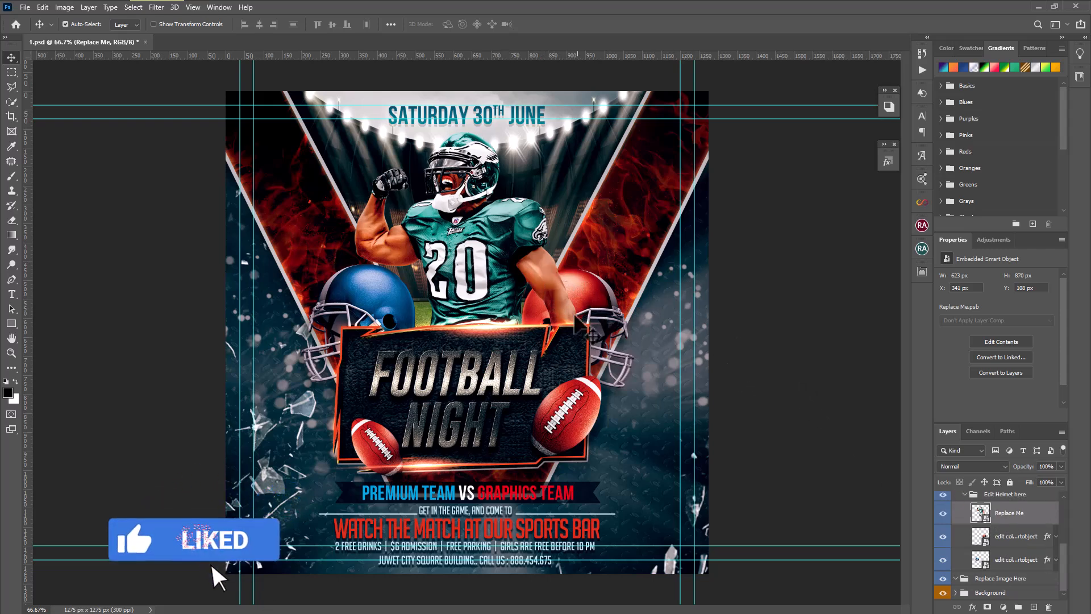
left_click(1034, 604)
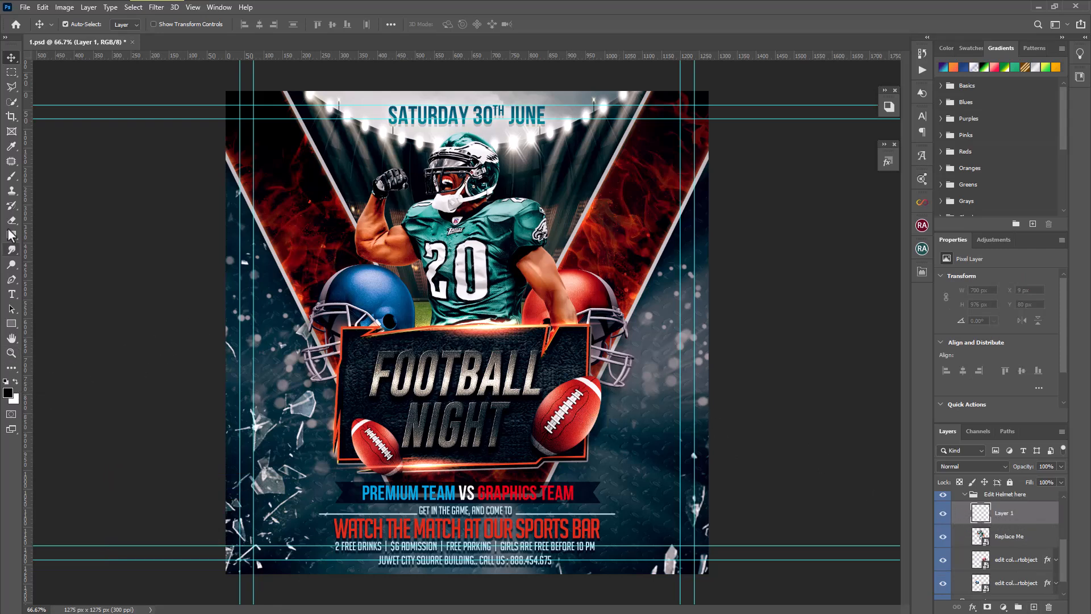
left_click(10, 178)
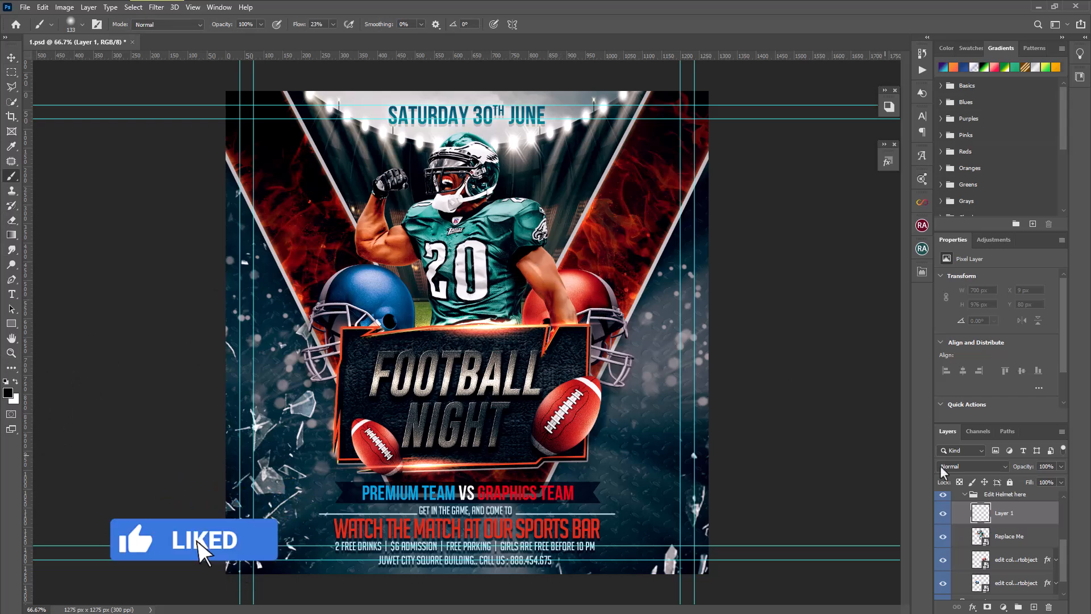
left_click_drag(1050, 521, 1033, 547)
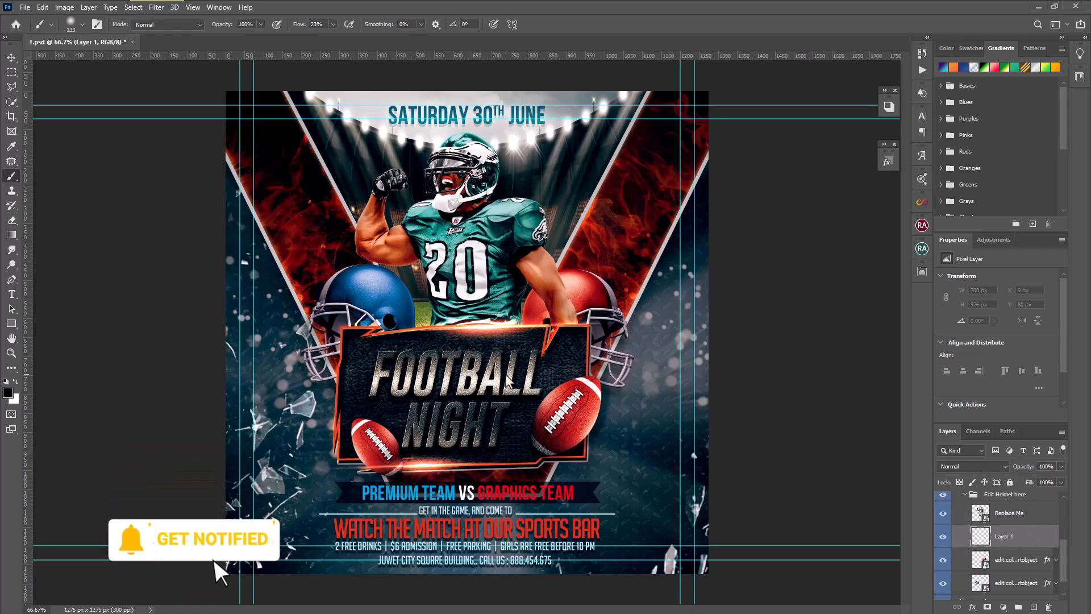
- Set Layer 1's opacity to 45% and paint a black shadow behind the player's arm over the red helmet with an 83 px soft brush
right_click(557, 302)
left_click(648, 297)
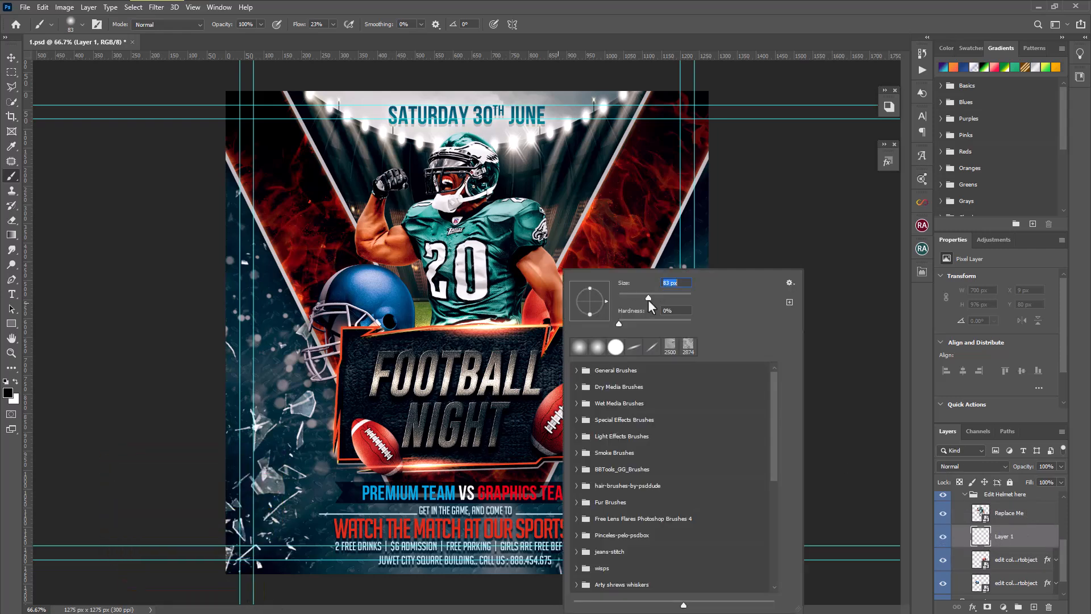
left_click(694, 12)
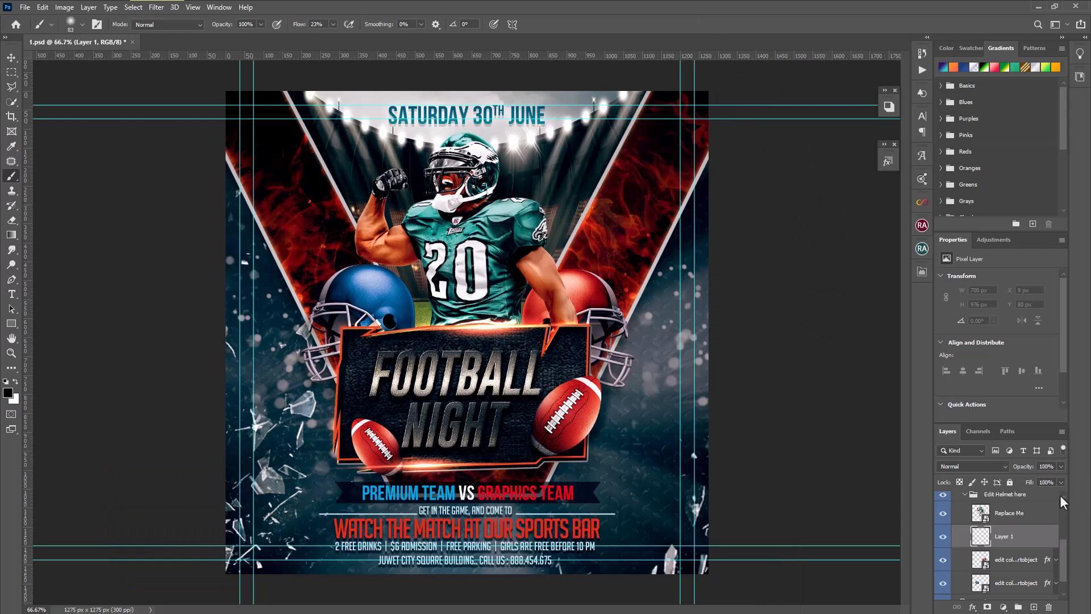
left_click(1060, 467)
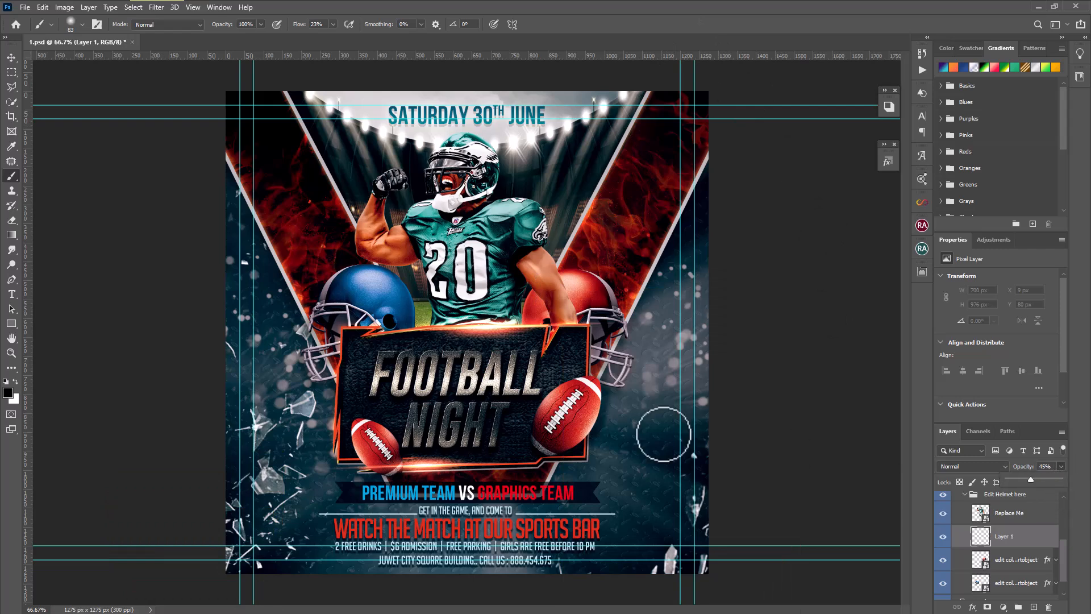
left_click(557, 286)
mouse_move(565, 314)
left_mouse_down()
mouse_move(557, 285)
mouse_move(565, 310)
left_mouse_up()
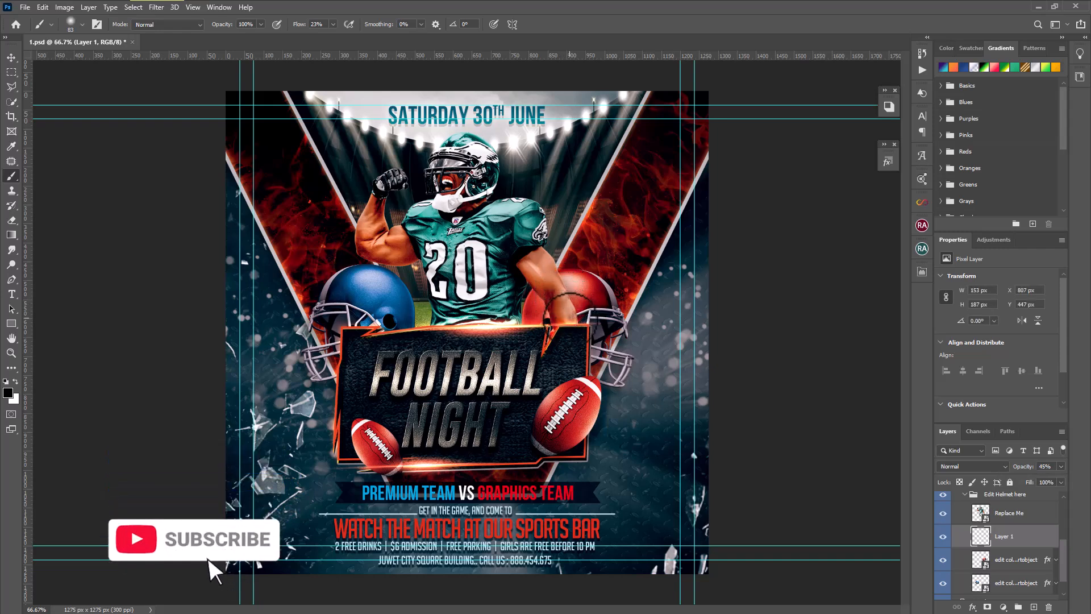
- Deepen the arm's shadow on the red helmet at 50% brush flow and set Layer 1's opacity to 53%
left_click(333, 25)
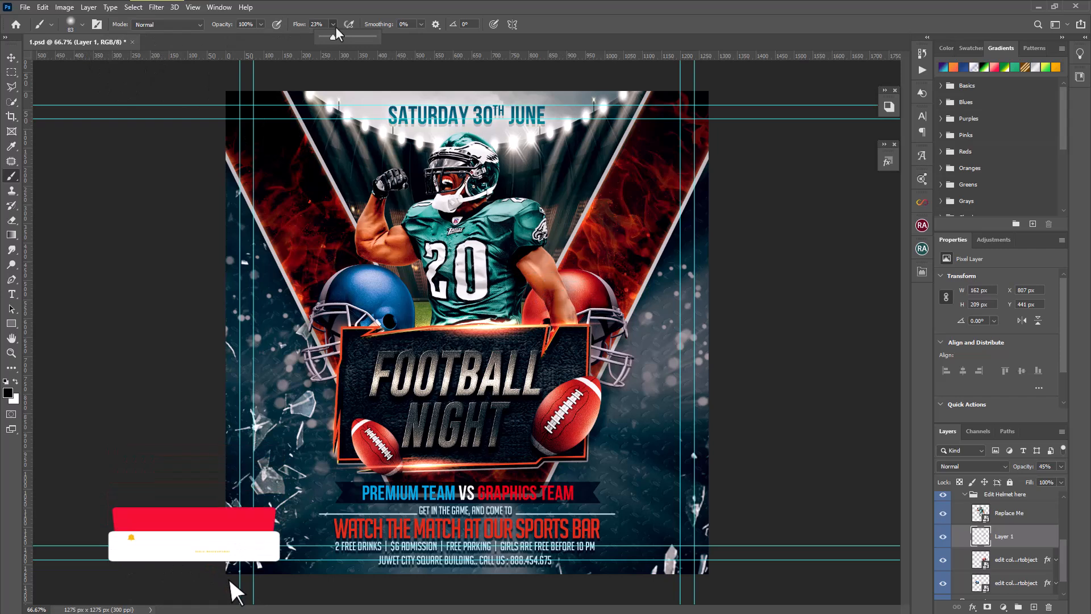
left_click(346, 37)
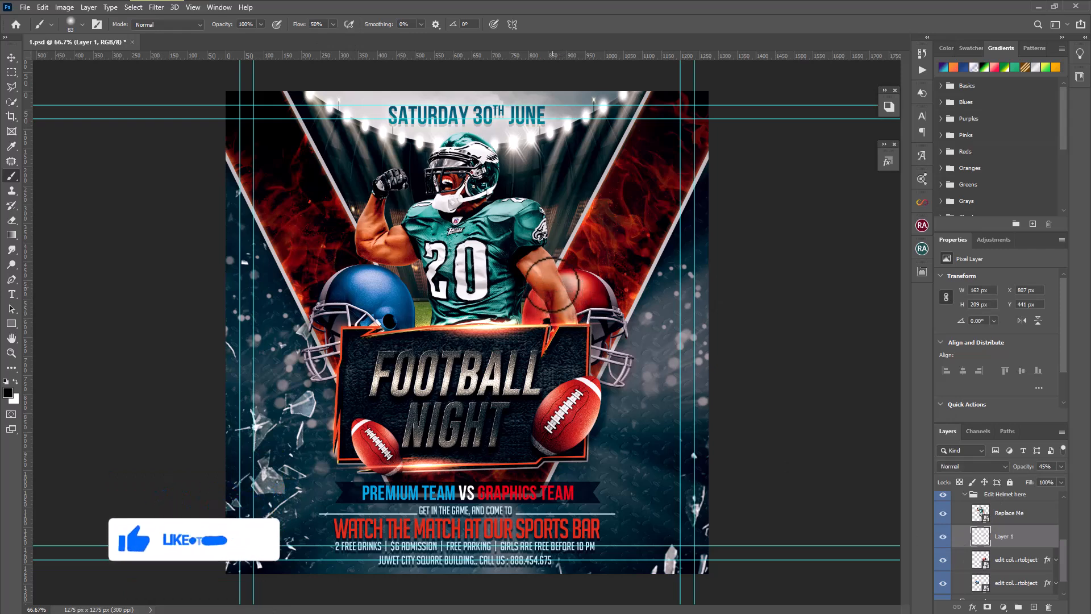
left_click_drag(570, 318, 558, 324)
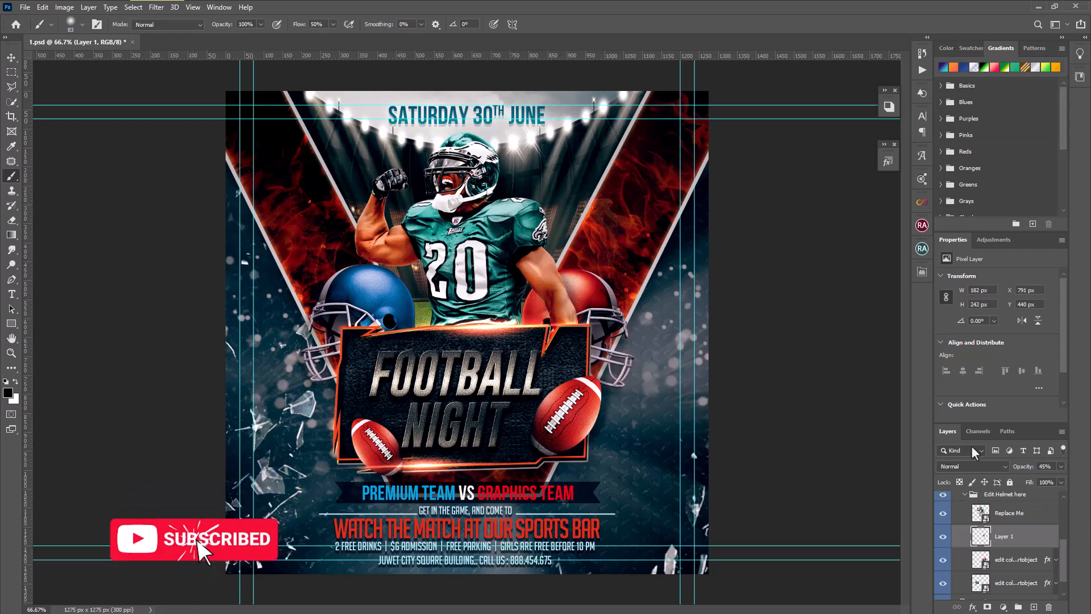
mouse_move(1061, 466)
left_mouse_down()
mouse_move(1056, 480)
mouse_move(1028, 479)
mouse_move(1057, 484)
left_mouse_up()
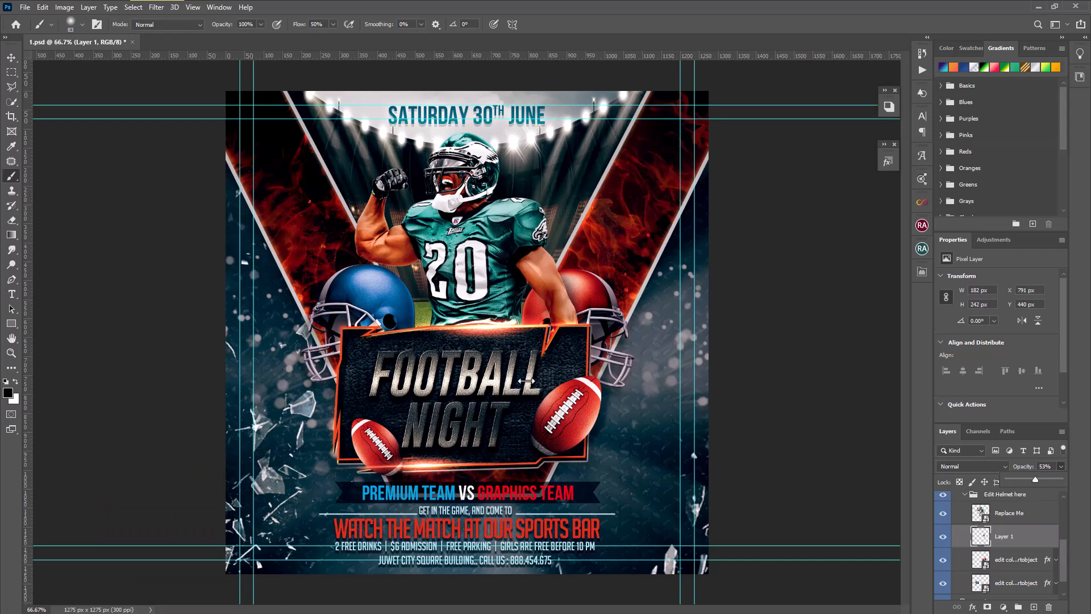
left_click(12, 221)
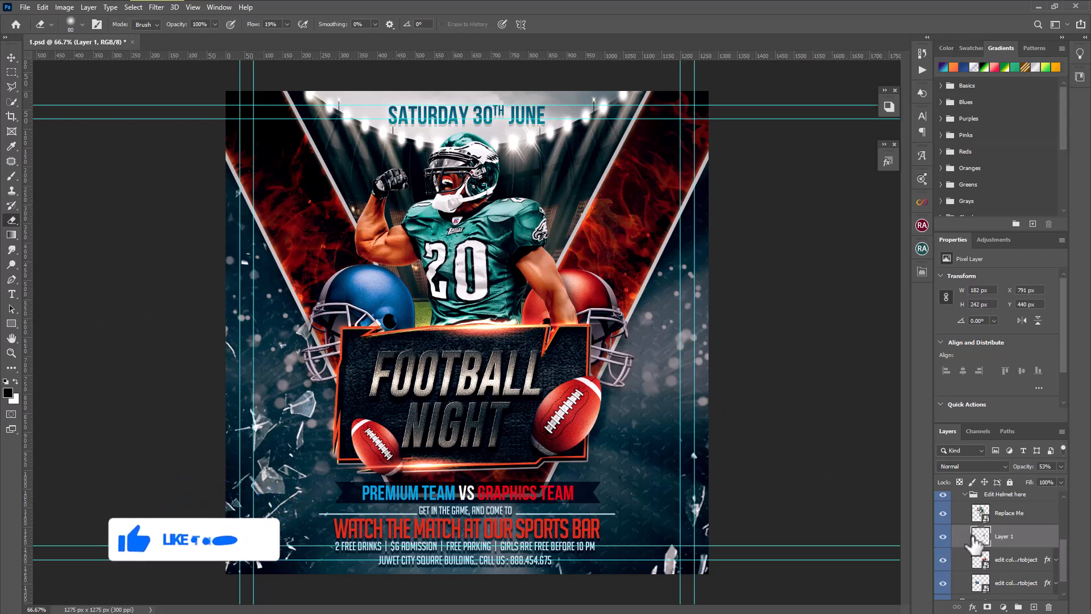
- Collapse Edit Helmet here, toggle the Edit Text Here group off and on, and expand it to examine its subgroups
scroll(1035, 561, "up", 3)
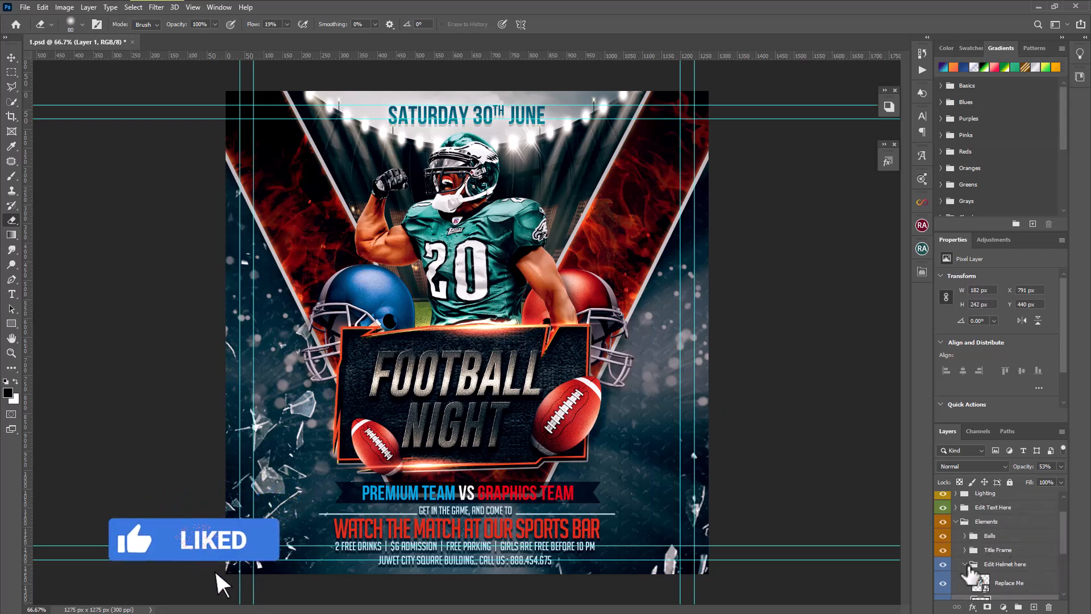
left_click(964, 564)
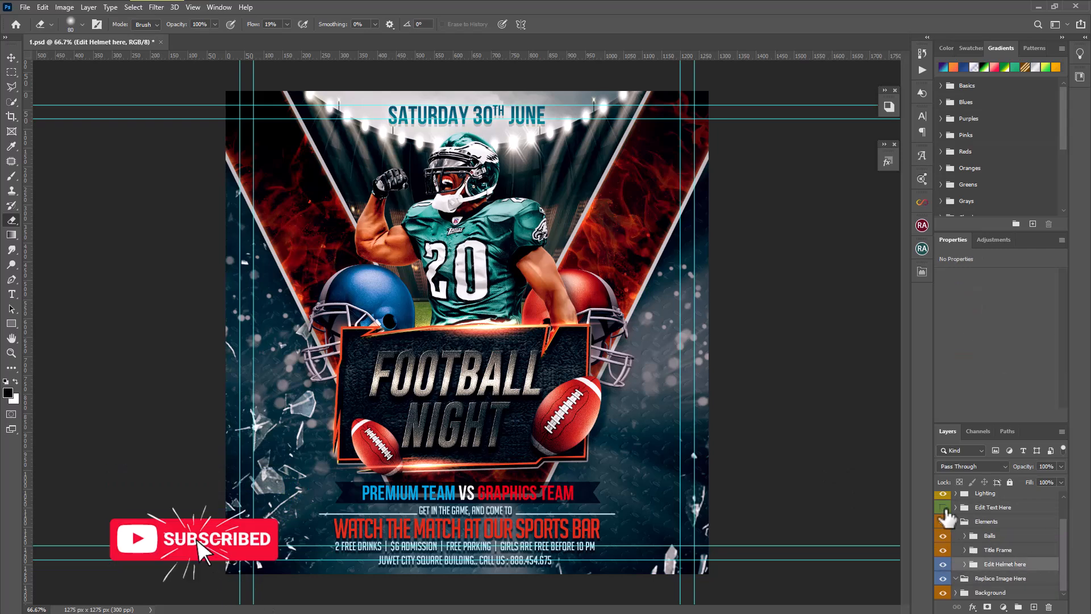
left_click(944, 507)
left_click(943, 507)
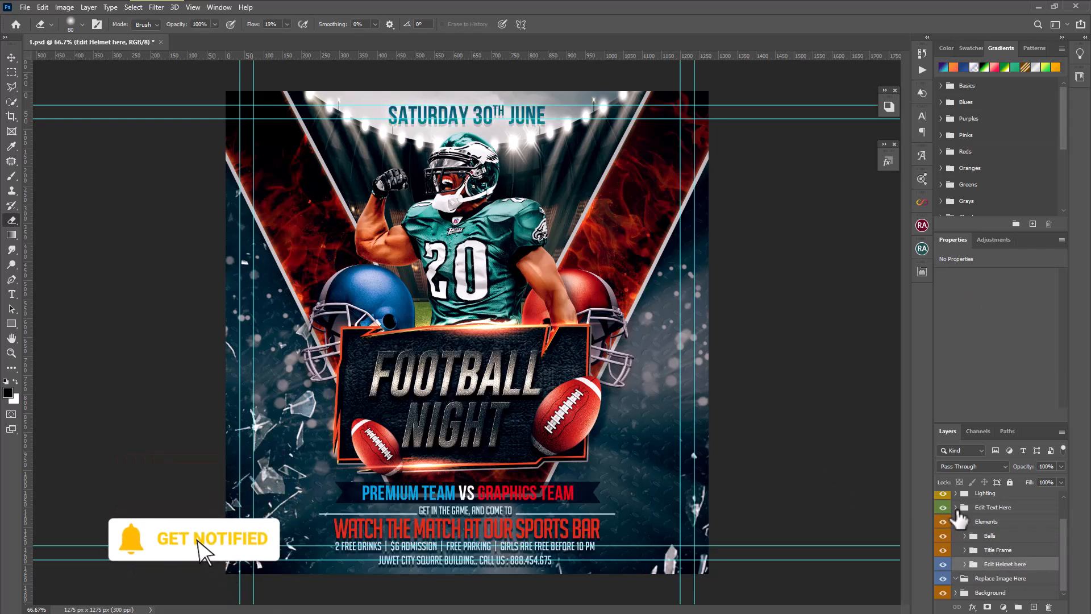
left_click(956, 507)
scroll(1040, 541, "down", 1)
scroll(1033, 540, "up", 1)
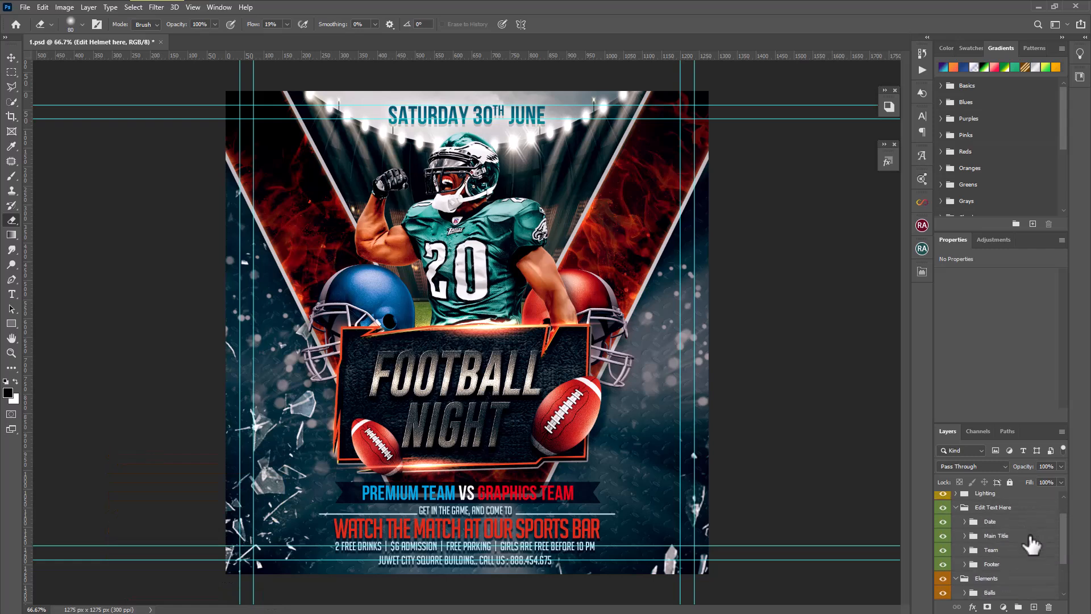
- Expand the Main Title group, toggle the NIGHT smart object off and on, and open its contents for editing
left_click(1030, 538)
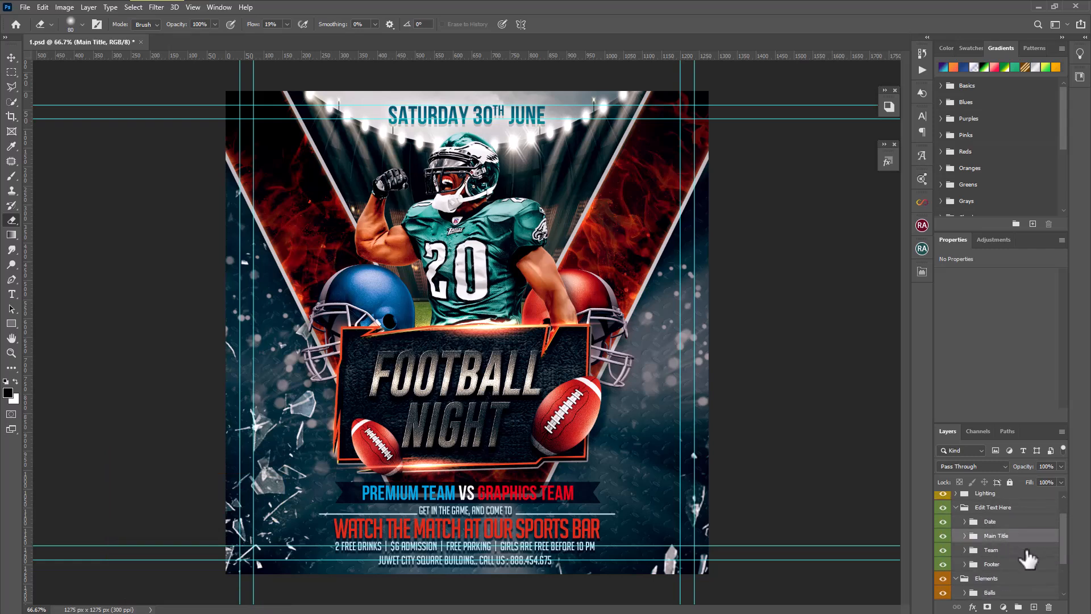
left_click(964, 536)
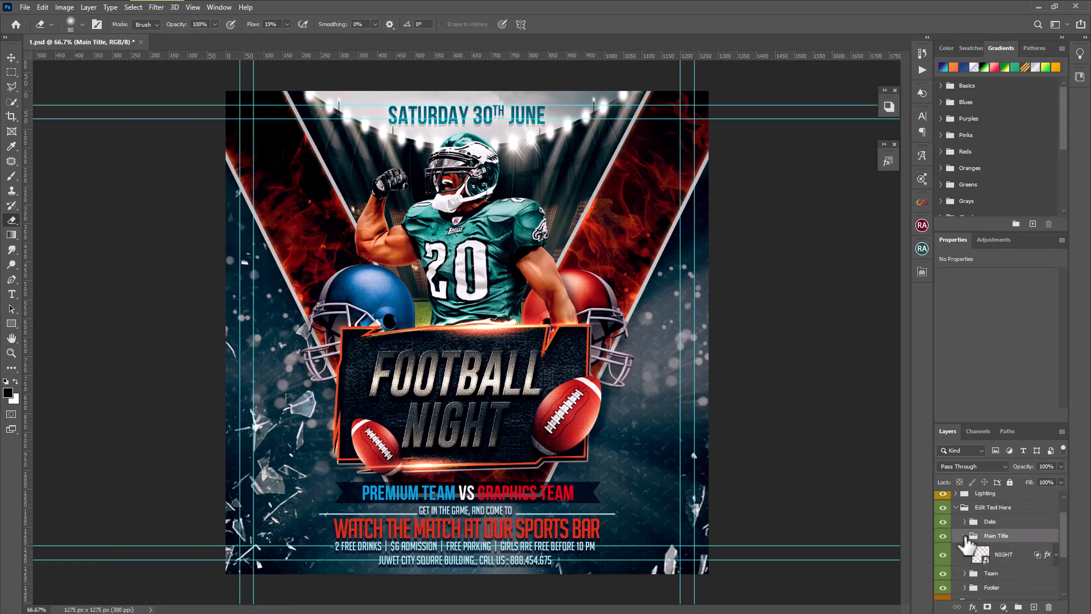
left_click(1010, 562)
left_click(941, 554)
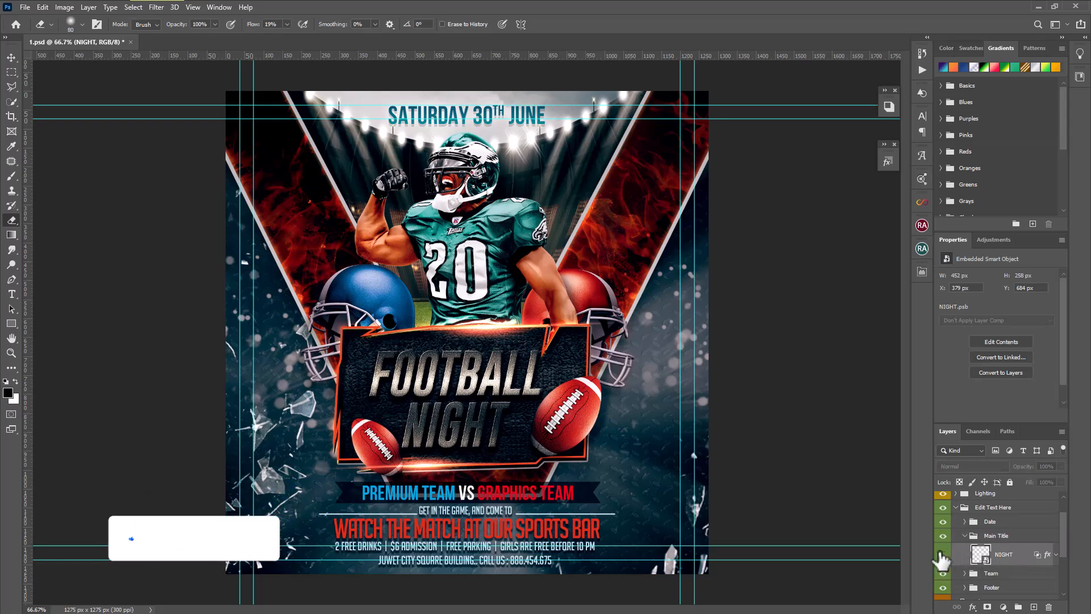
left_click(941, 554)
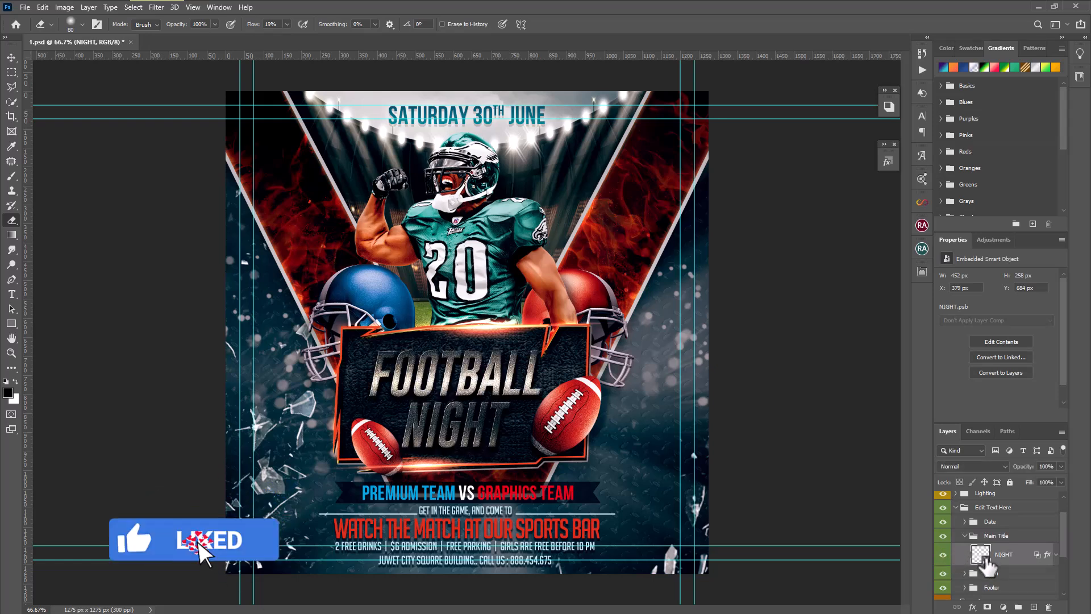
double_click(982, 554)
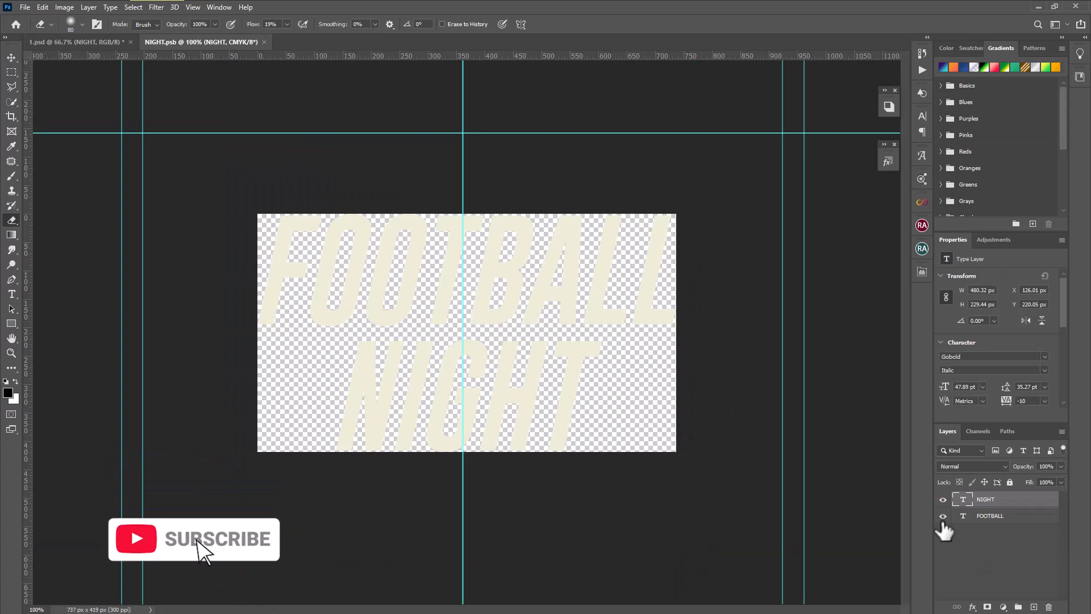
- Hide the NIGHT text layer in NIGHT.psb and toggle the FOOTBALL text layer off and on
left_click(943, 500)
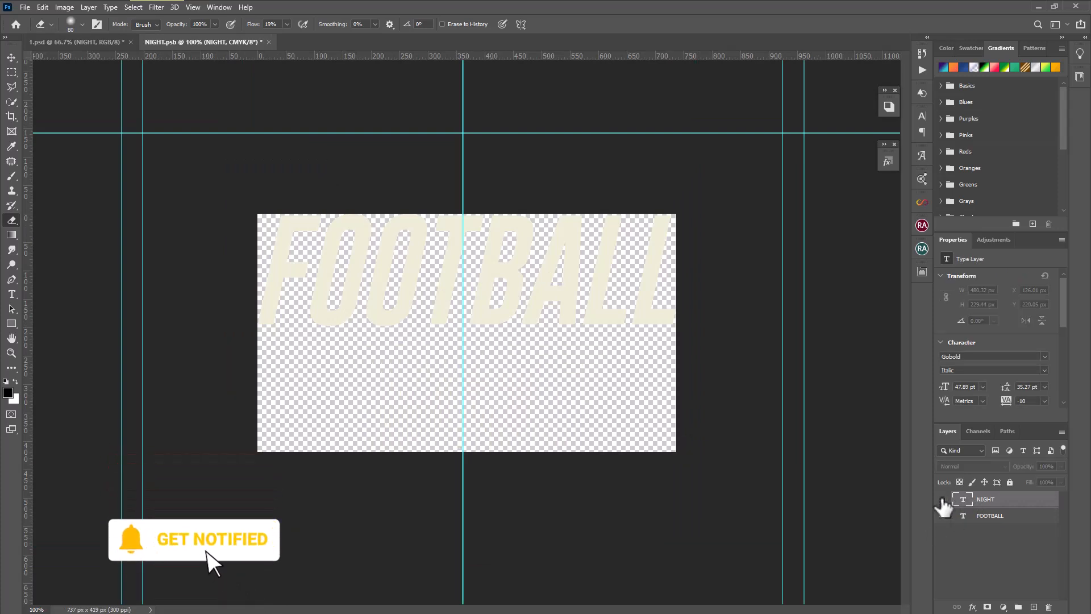
left_click(944, 516)
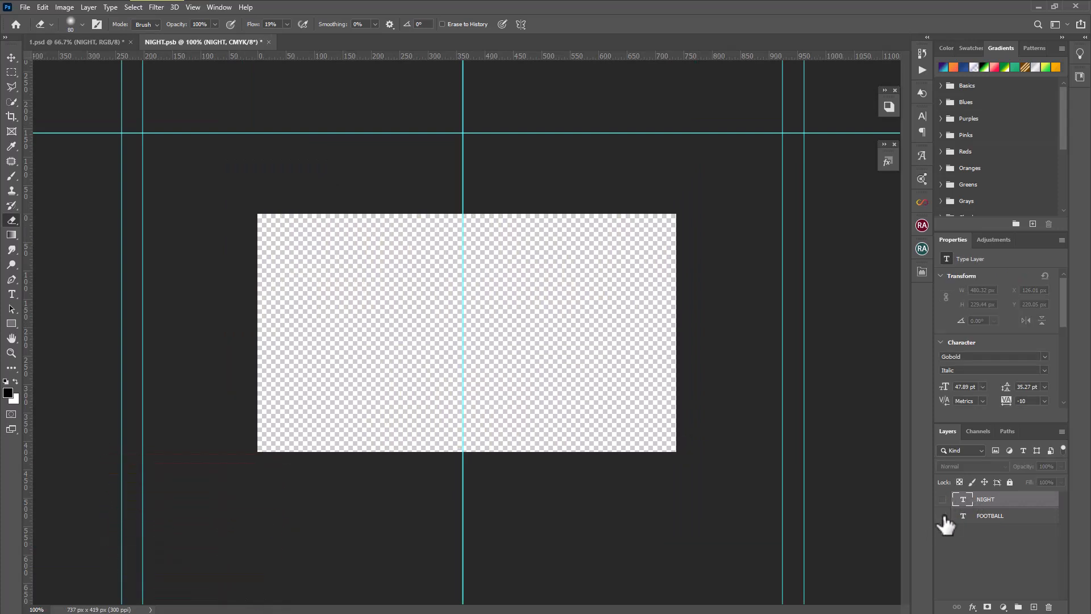
left_click(944, 516)
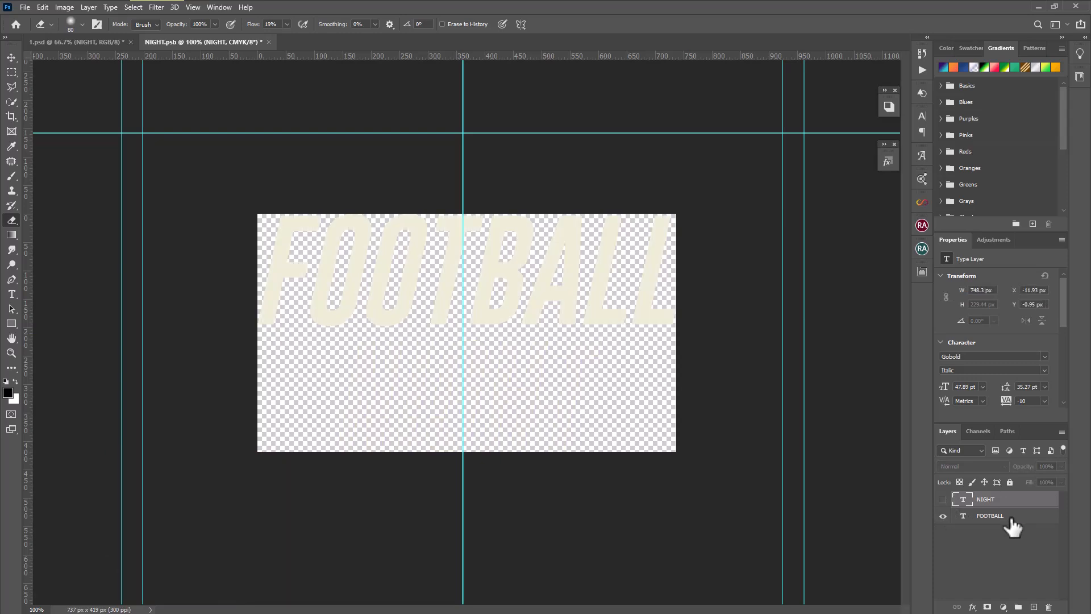
- Replace the FOOTBALL wording with "Text" moved down toward the canvas centre, and save and close NIGHT.psb to update the flyer title
left_click(989, 518)
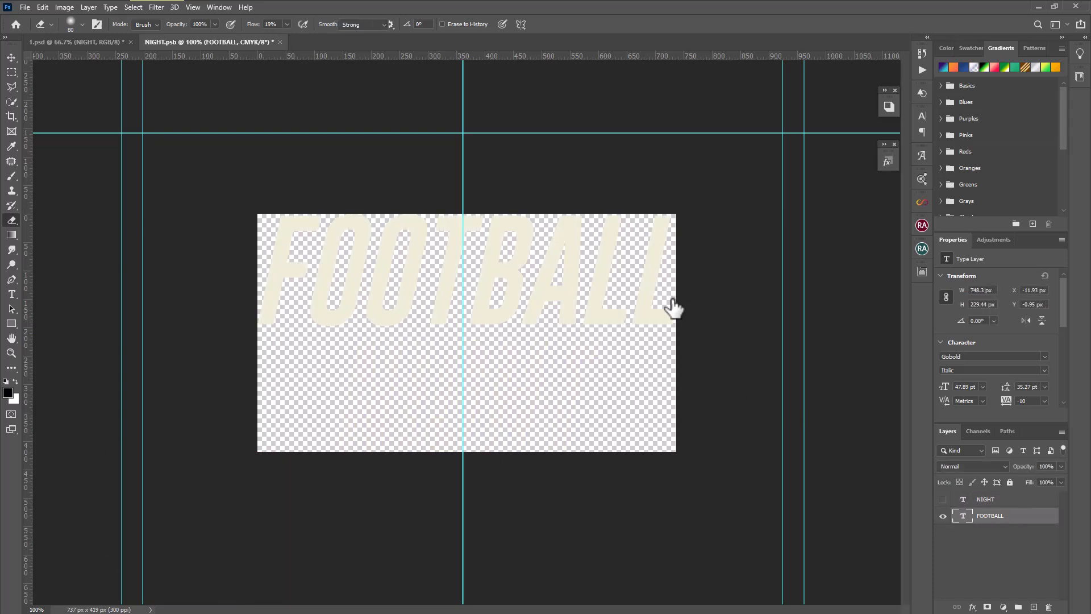
type("Text")
key("ctrl+Return")
key("v")
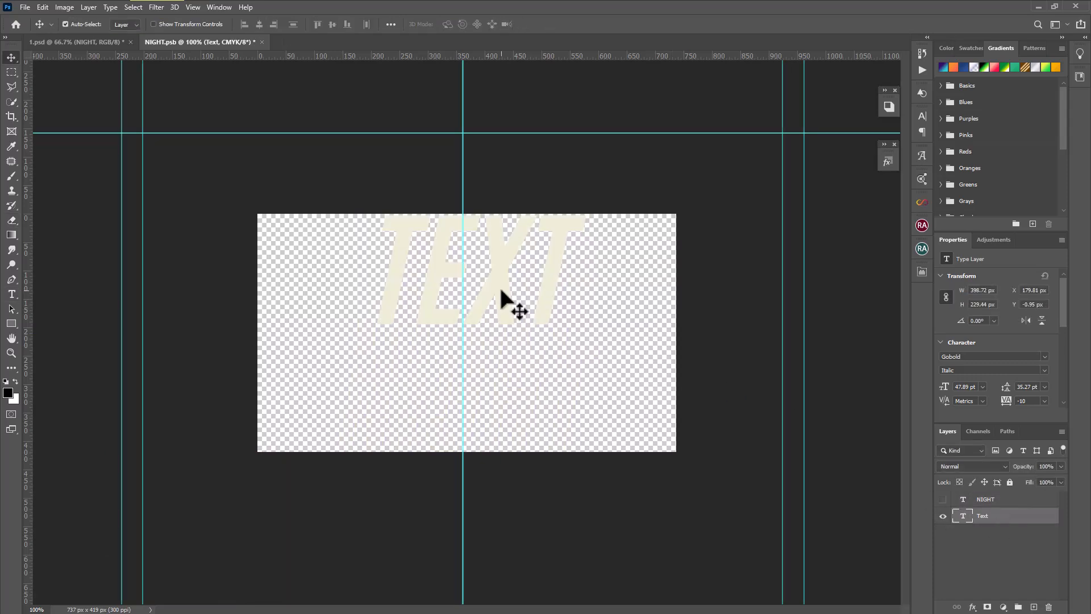
left_click_drag(498, 298, 500, 374)
left_click(261, 43)
left_click(492, 231)
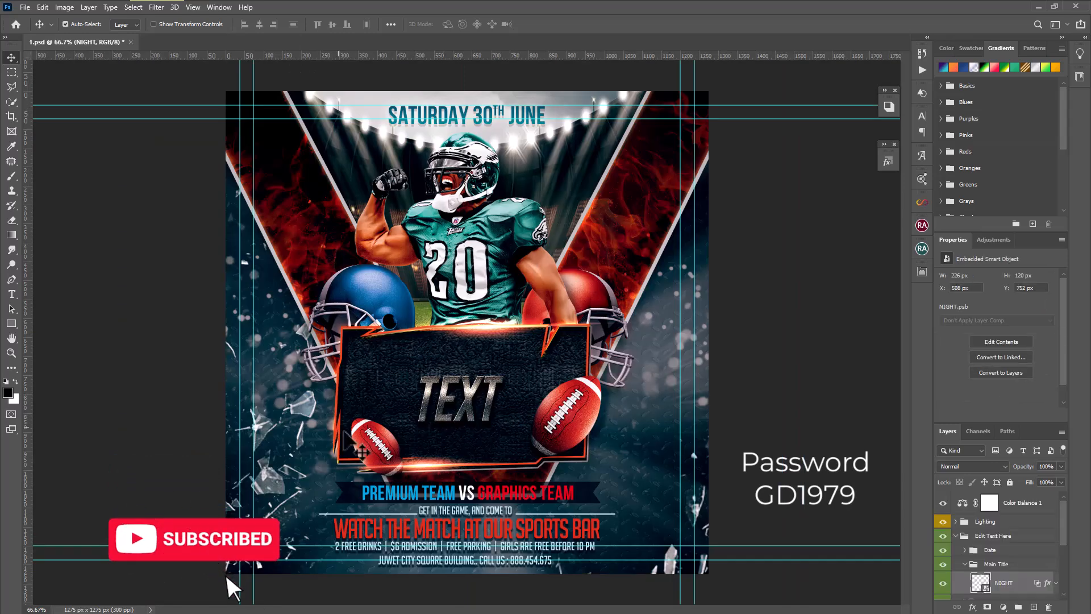
- Toggle the Texture layer at the bottom of the Background group off and on, and select it
scroll(1057, 546, "down", 3)
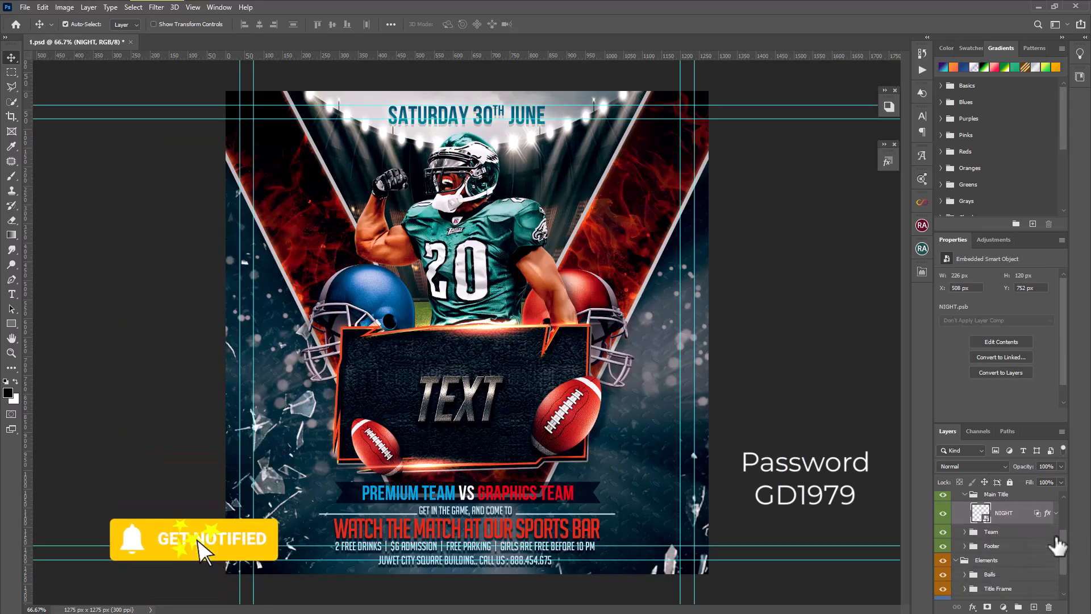
scroll(1001, 562, "down", 2)
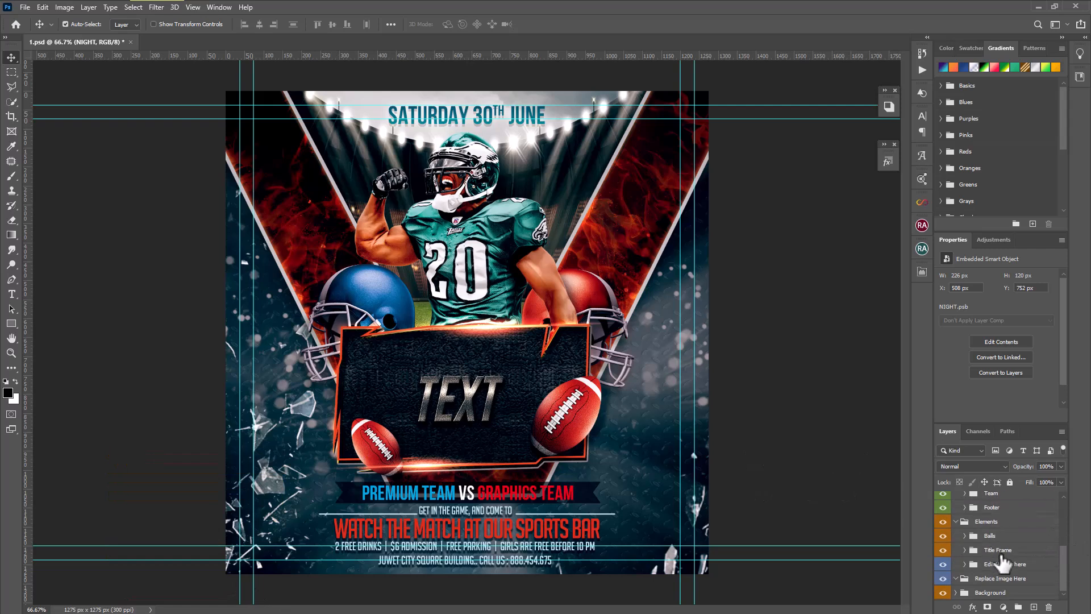
scroll(1003, 591, "down", 3)
left_click(943, 588)
left_click(943, 588)
left_click(1037, 591)
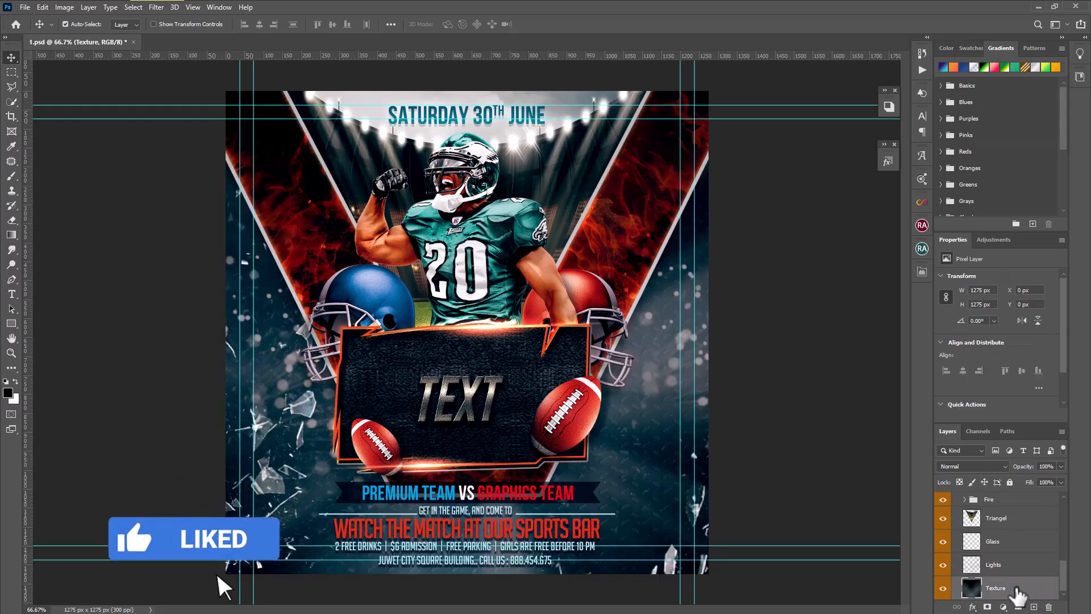
- Try a Color Overlay on the Texture layer, testing purple and blue hues and picking blue #154db3
left_click(972, 606)
left_click(997, 498)
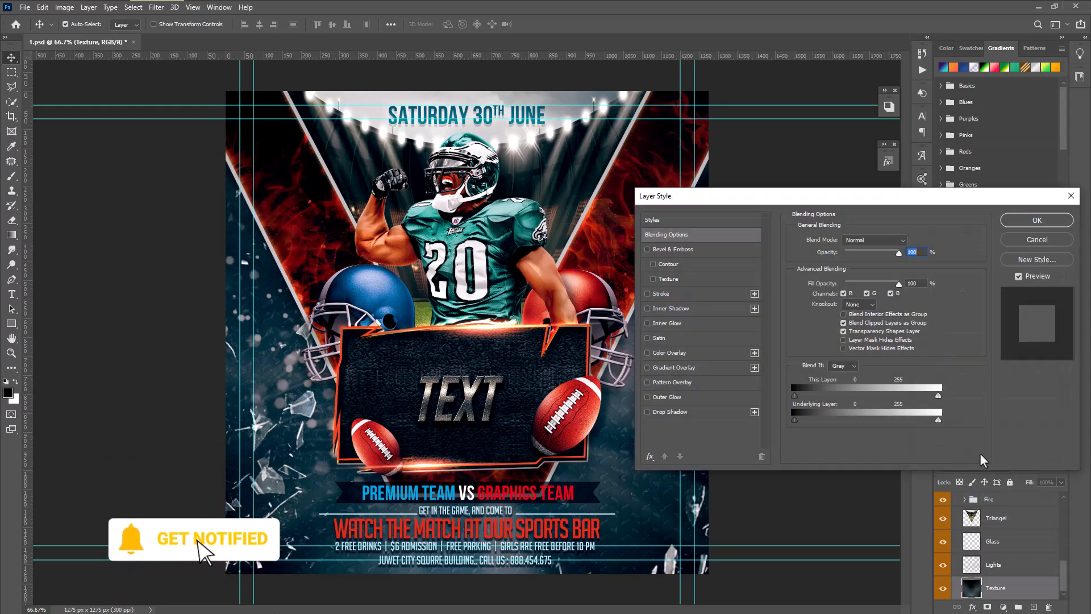
left_click(667, 352)
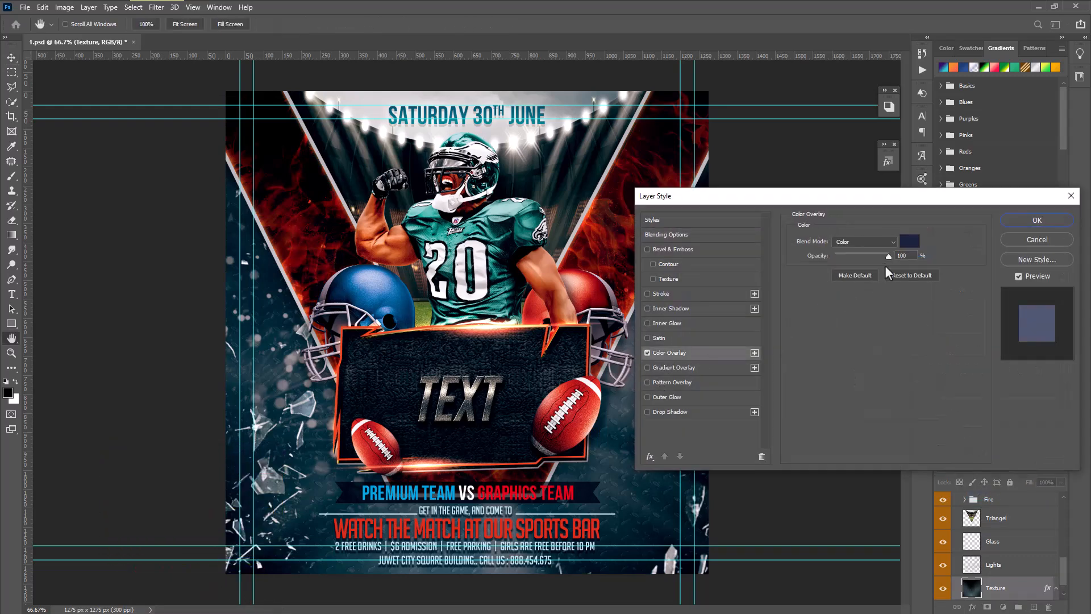
left_click(909, 243)
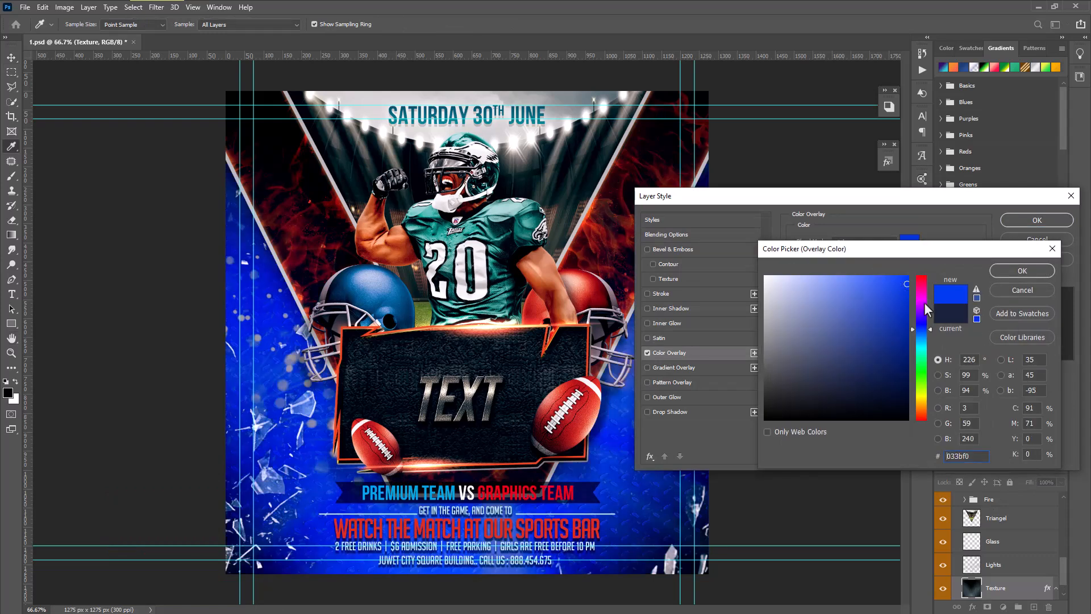
left_click(924, 303)
left_click(924, 321)
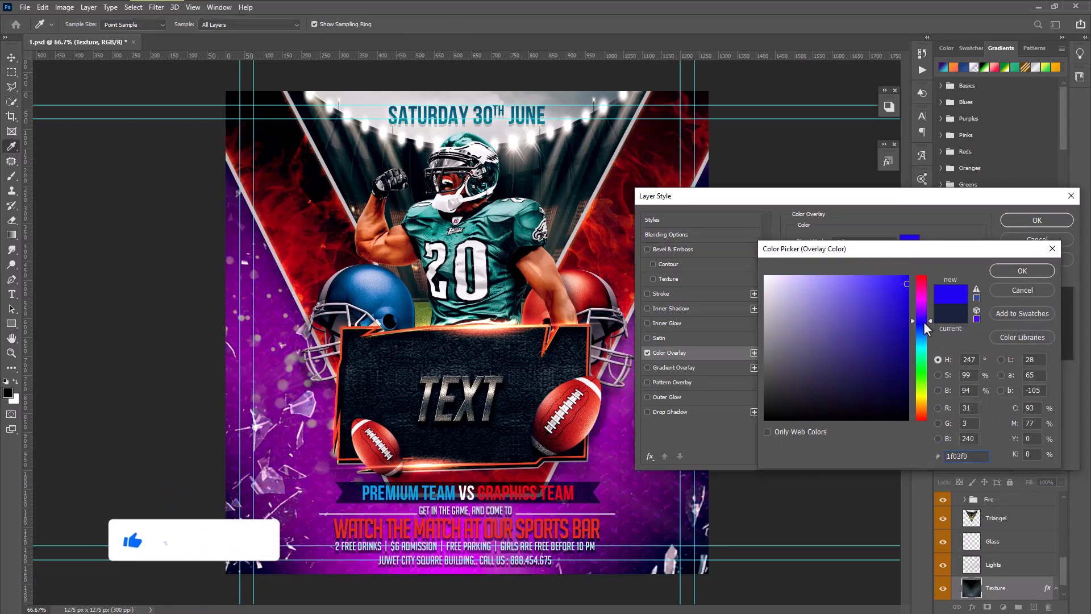
left_click(925, 331)
left_click(883, 315)
left_click(892, 319)
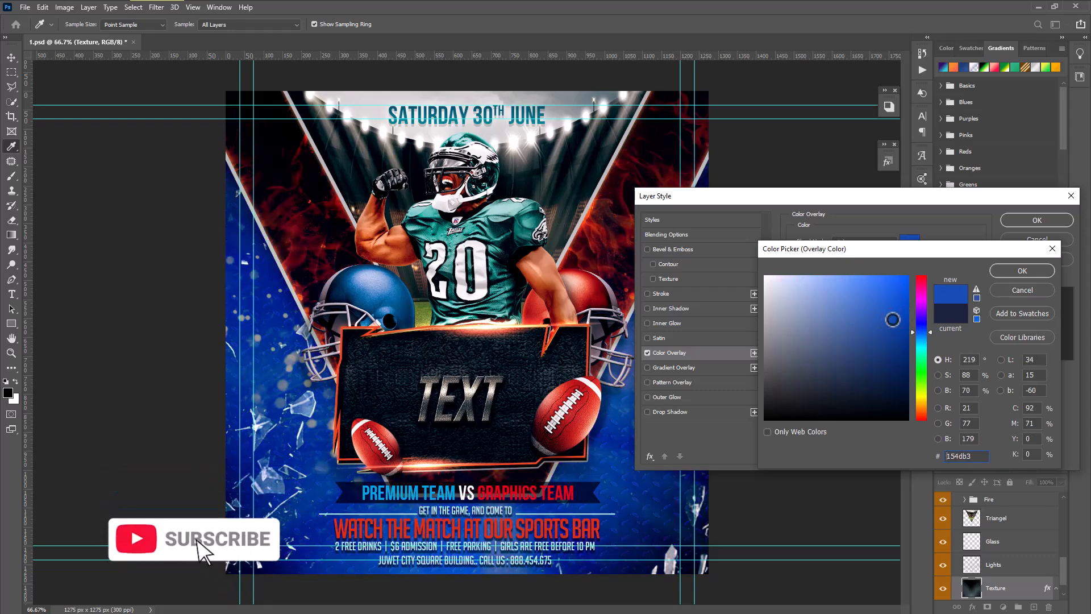
- Try green, orange and red hues for the Texture layer's Color Overlay, accepting red #b32f15
left_click(923, 356)
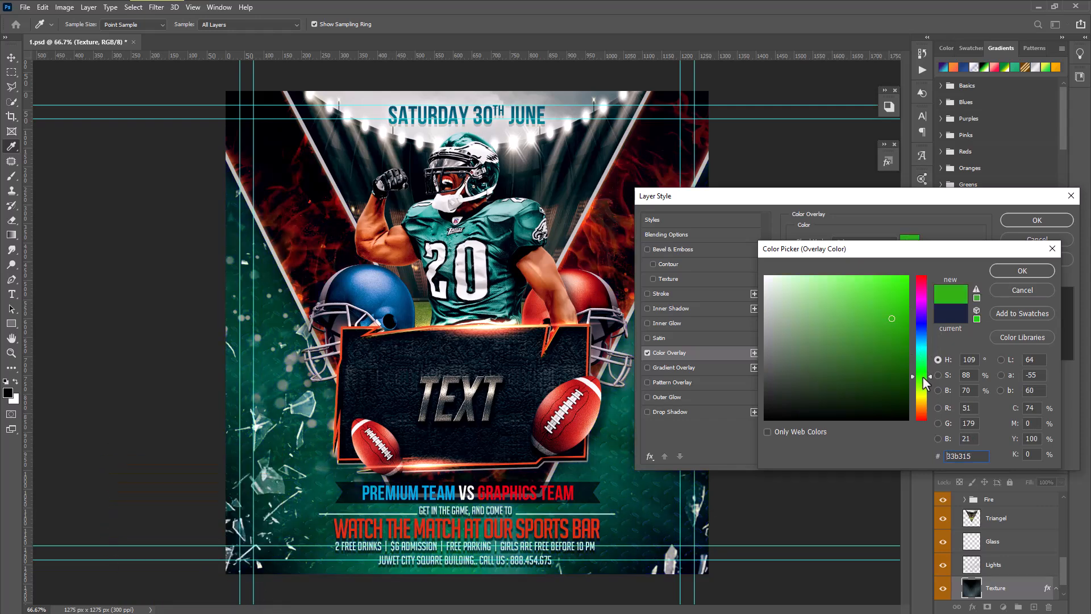
left_click(923, 407)
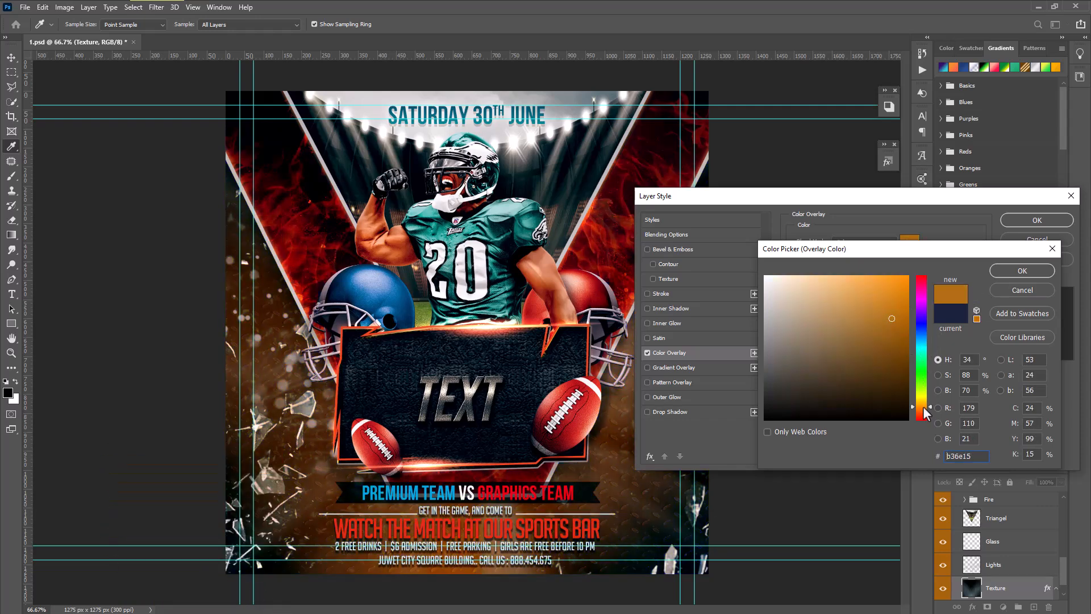
left_click(923, 417)
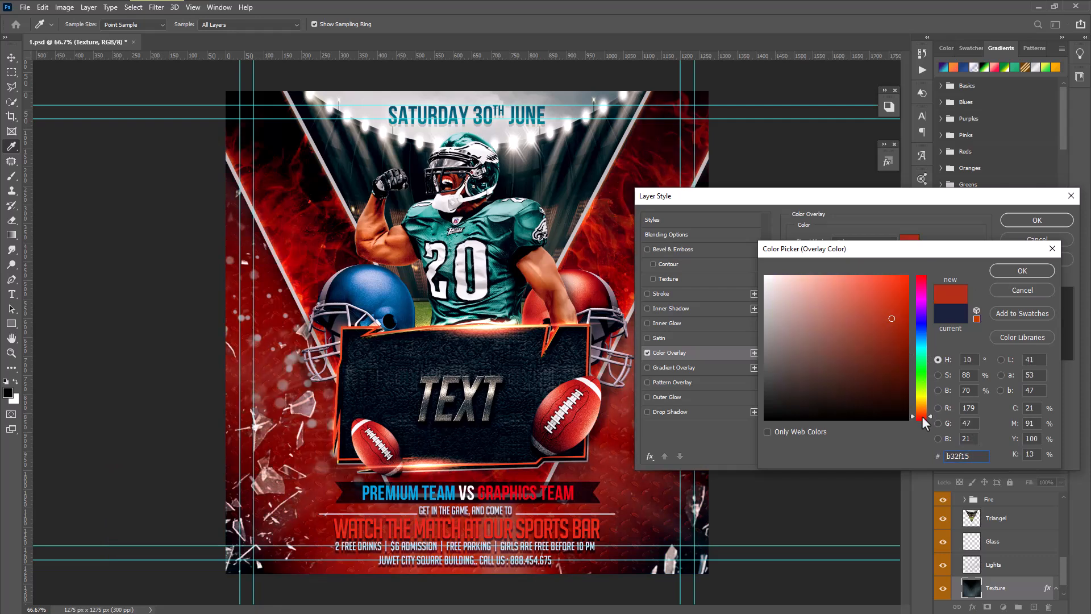
left_click(1023, 271)
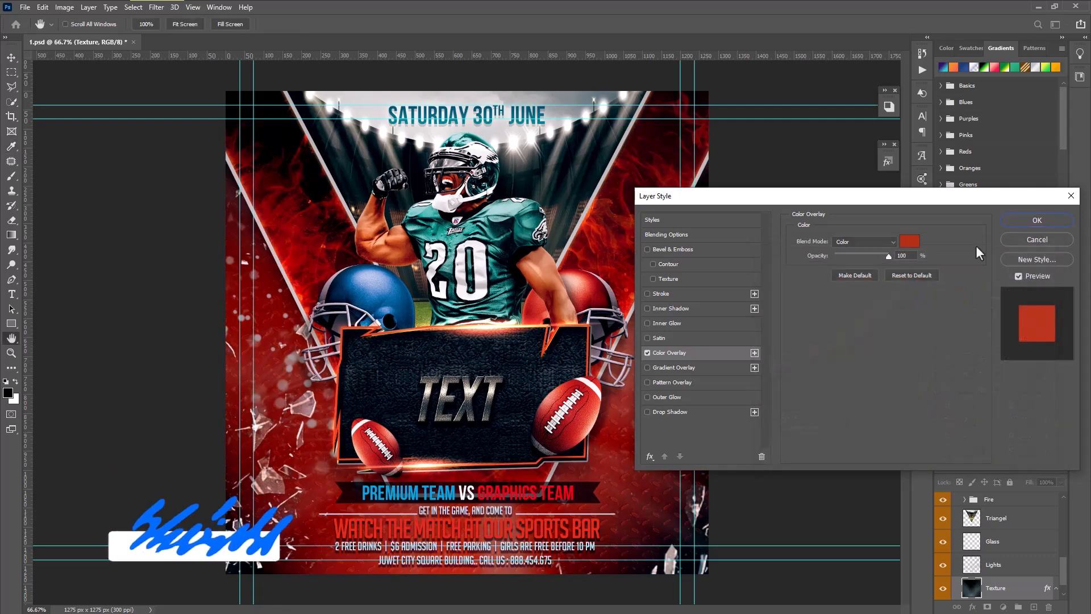
- Try varying the red Color Overlay's opacity, leave it at 100%, and cancel the Texture layer's style changes
left_click_drag(863, 197, 945, 86)
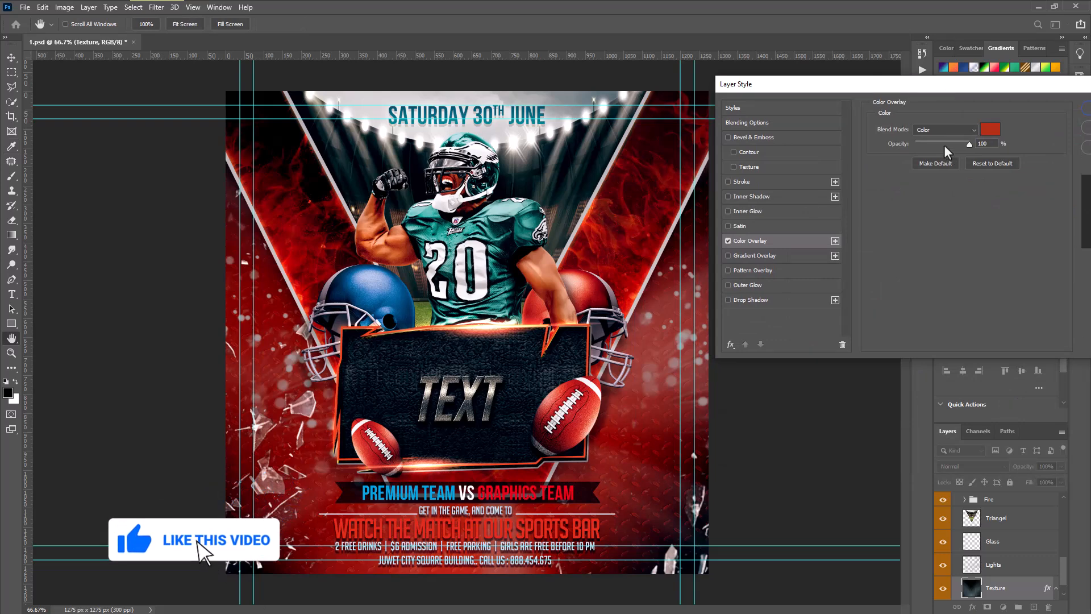
left_click_drag(943, 144, 985, 145)
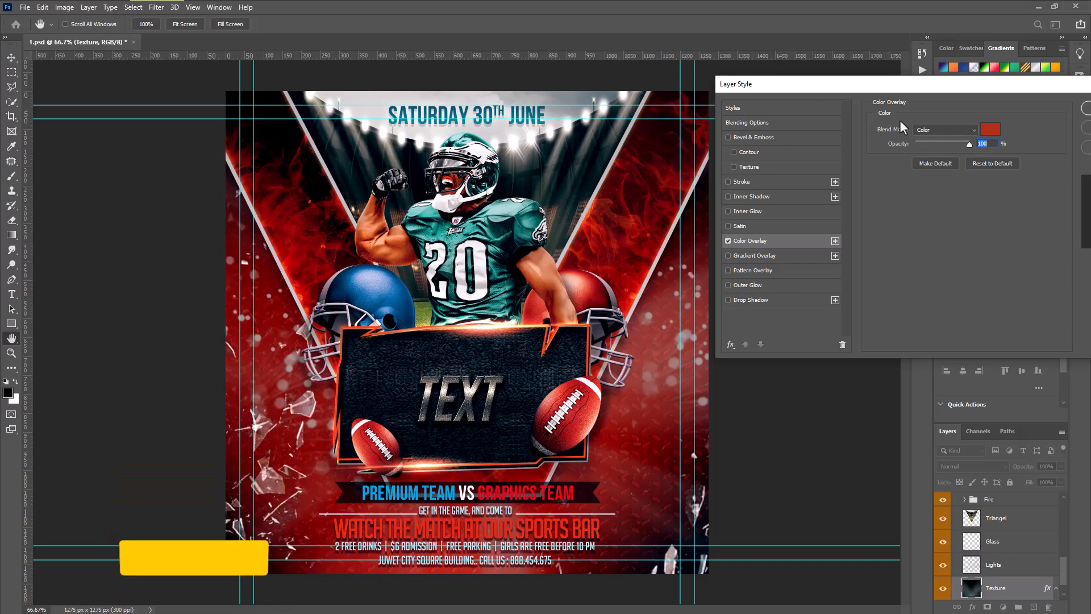
left_click_drag(998, 89, 649, 110)
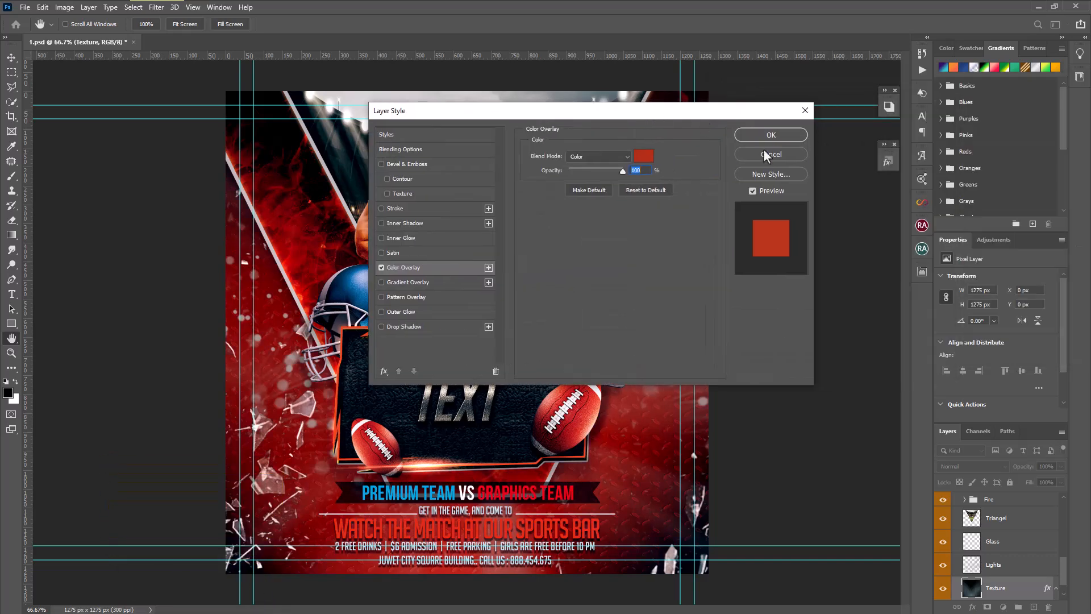
left_click(765, 156)
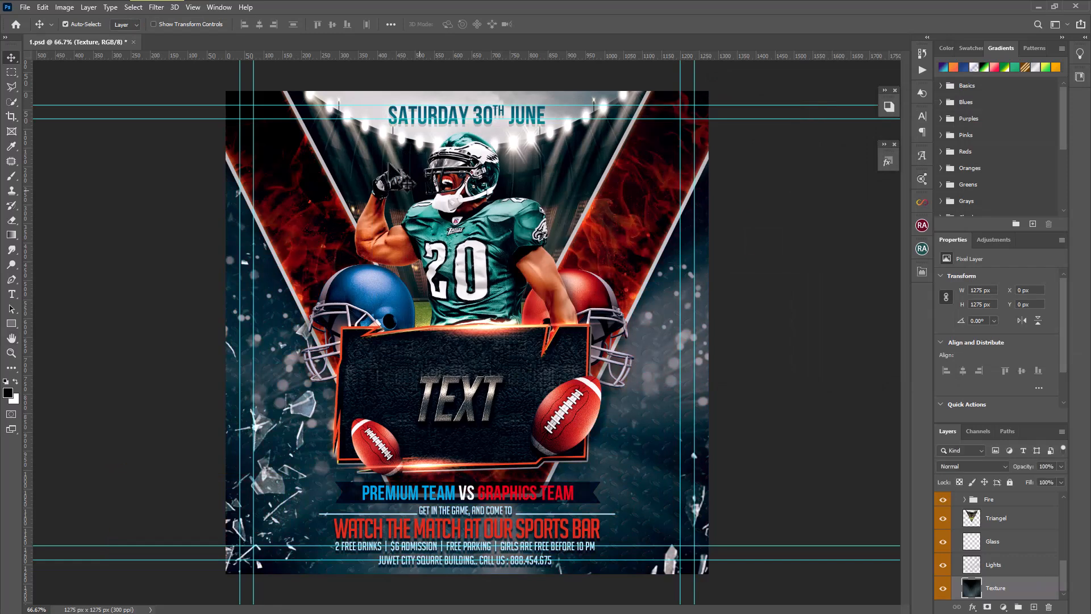
- Collapse the Background group and toggle the Lighting group off and on to examine its glow effects
scroll(1030, 565, "up", 3)
scroll(1012, 569, "down", 2)
left_click(956, 556)
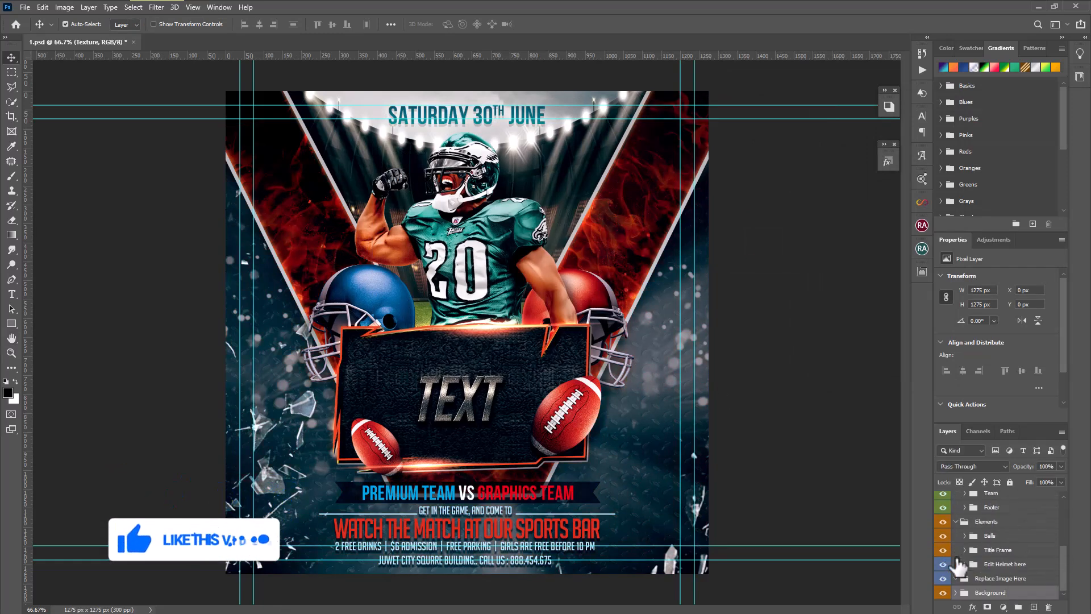
scroll(959, 562, "up", 2)
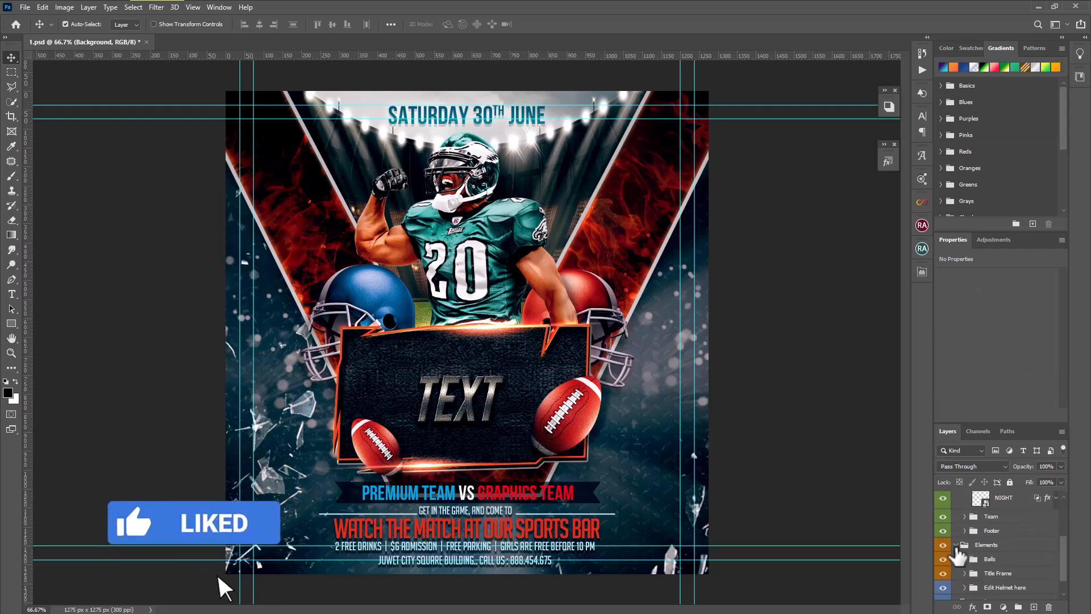
scroll(958, 554, "up", 3)
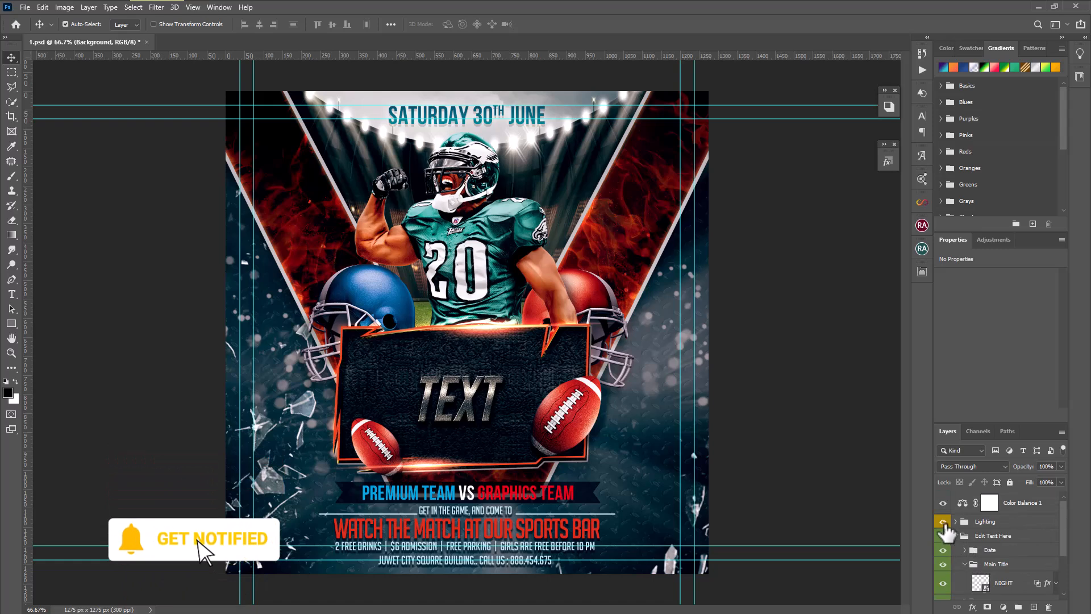
left_click(944, 521)
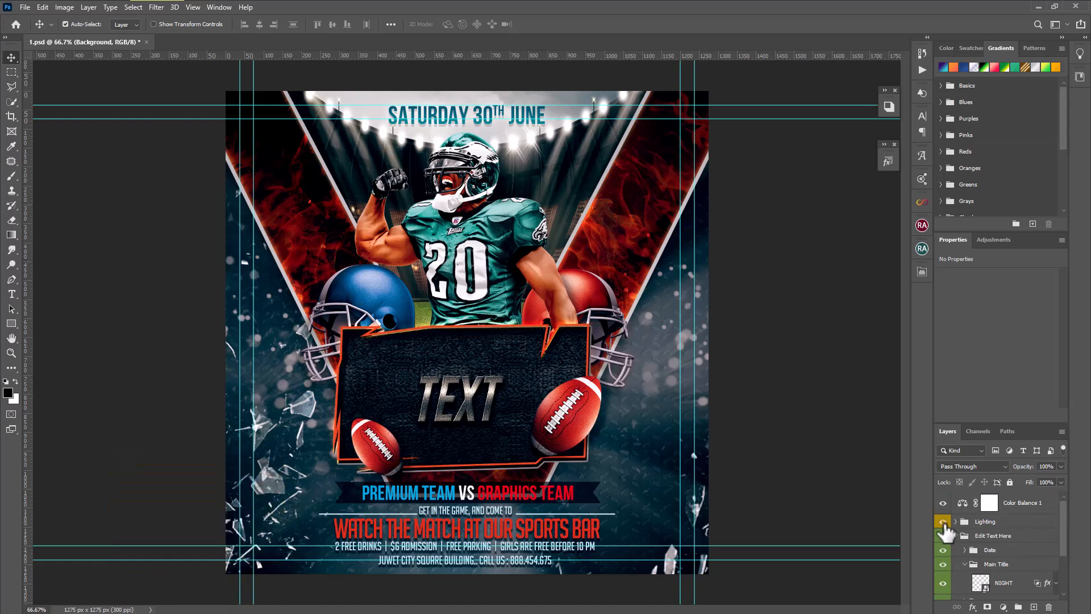
left_click(943, 522)
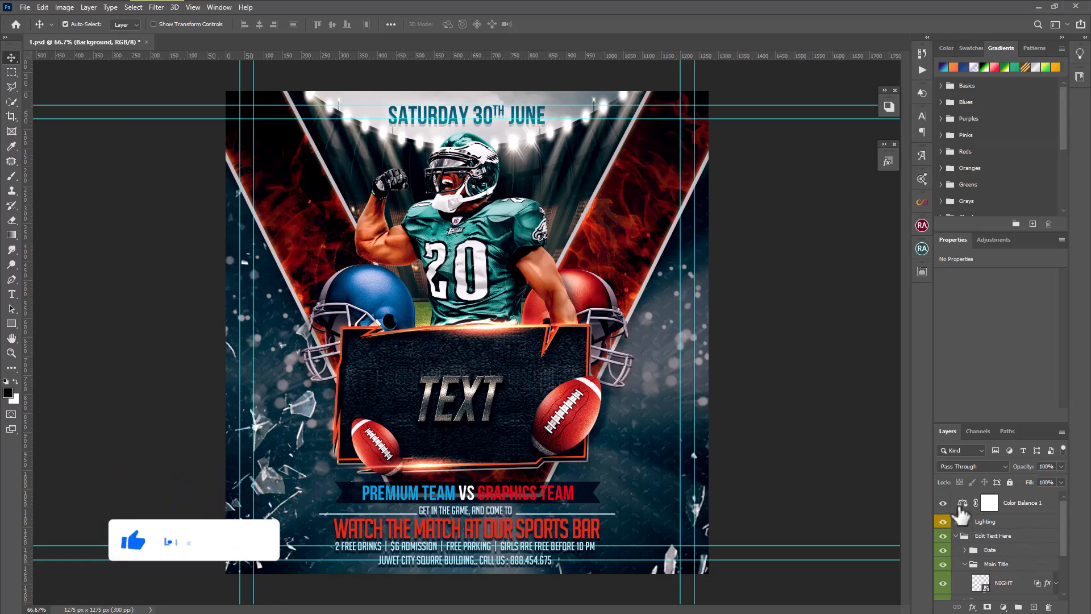
- Adjust the Cyan–Red midtones of the Color Balance 1 layer, testing +81 red and values toward cyan
left_click(989, 503)
left_click(962, 503)
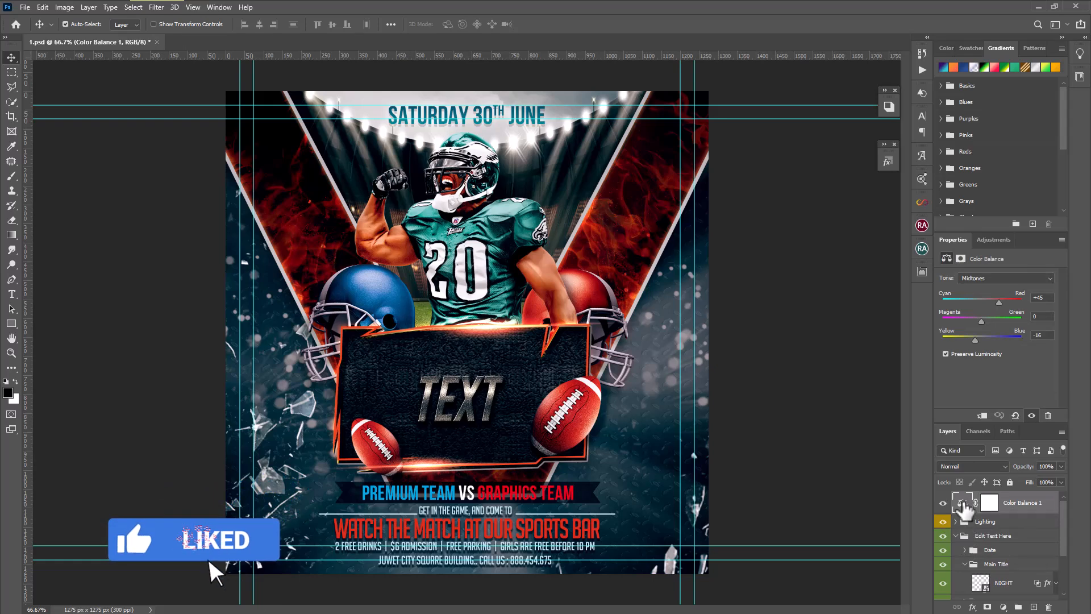
left_click_drag(1003, 301, 1012, 303)
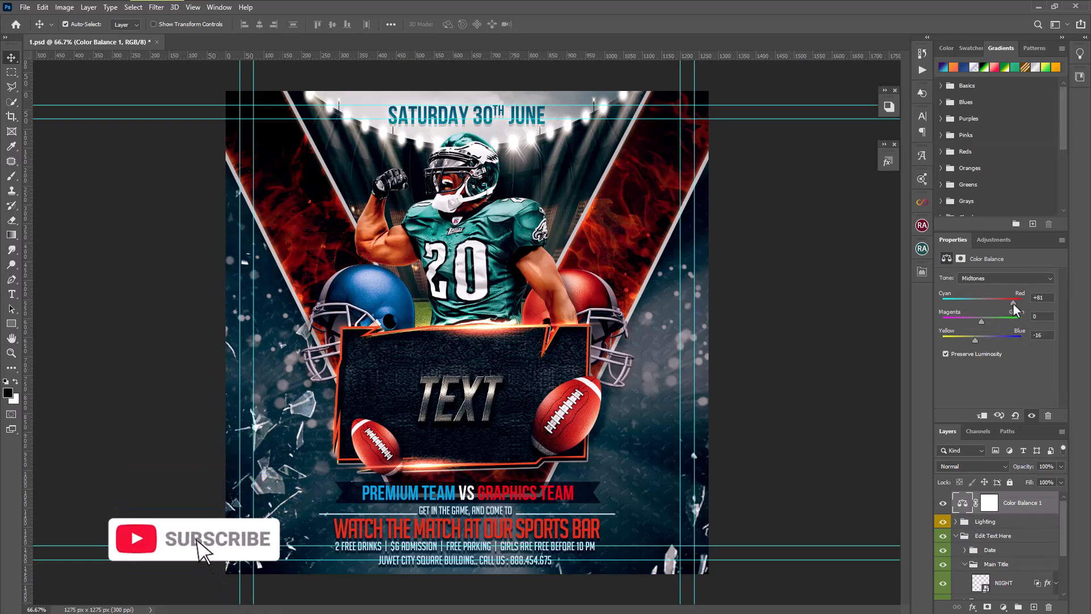
left_click(966, 302)
mouse_move(966, 302)
left_mouse_down()
mouse_move(942, 303)
mouse_move(980, 301)
left_mouse_up()
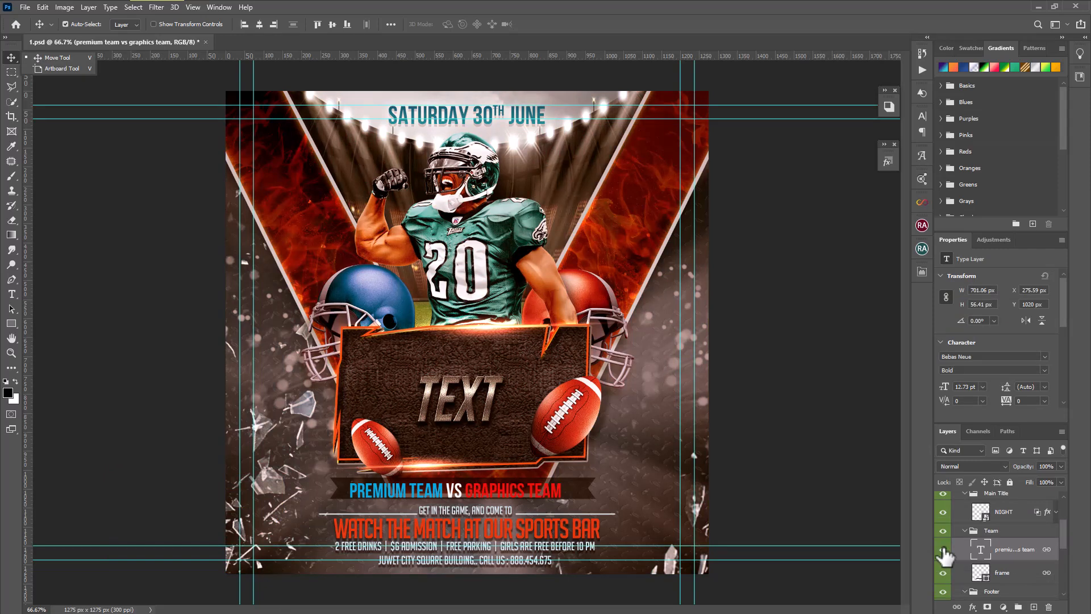
- Unlink the team names text layer and free-transform it to sit centred on the dark ribbon, about X 353 px, Y 1022 px
right_click(1047, 557)
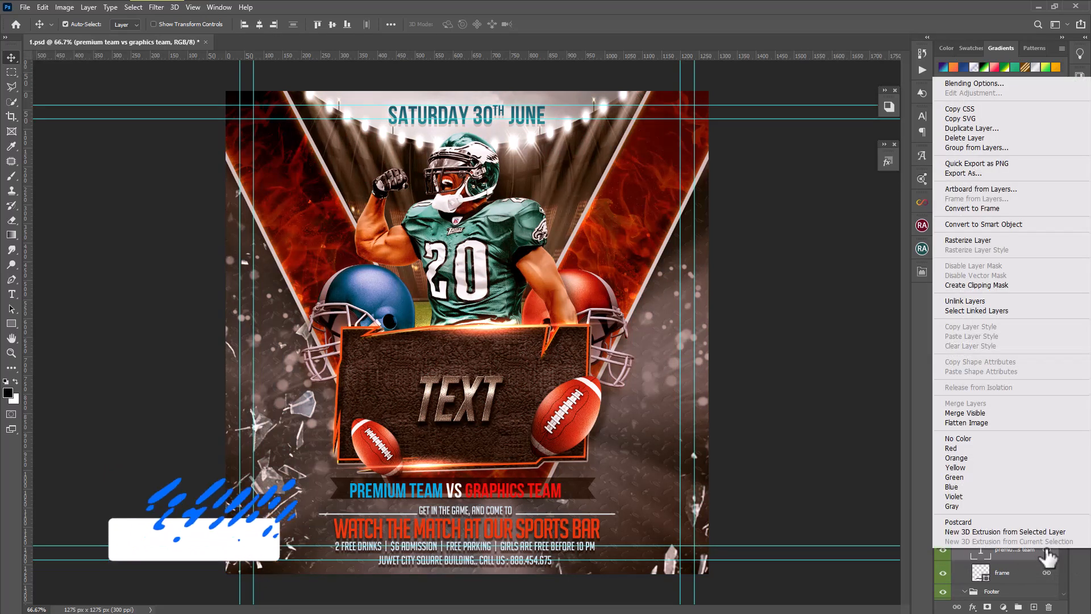
left_click(982, 302)
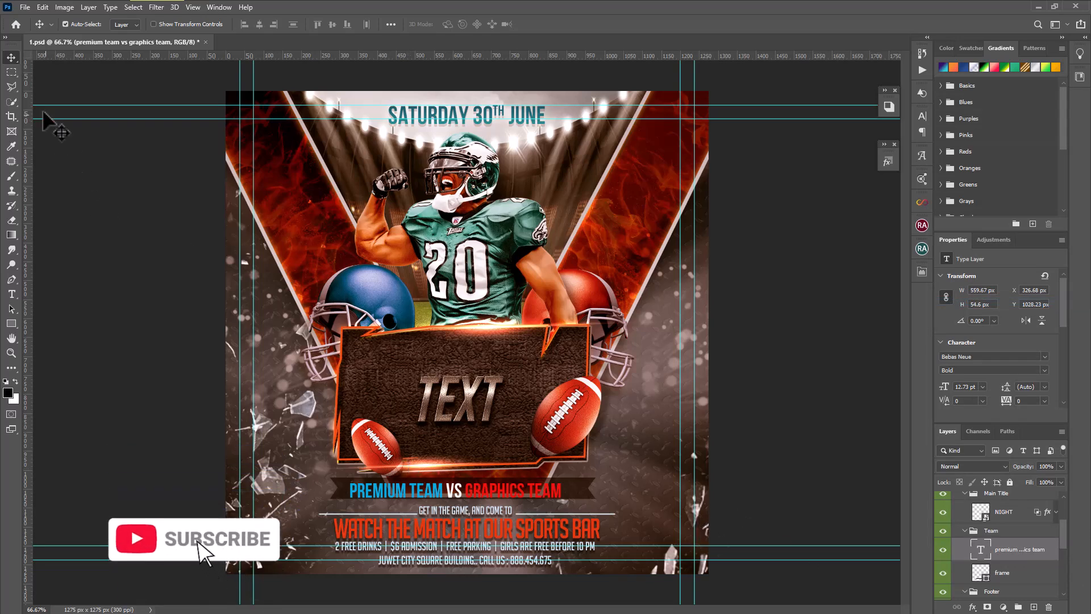
left_click(42, 6)
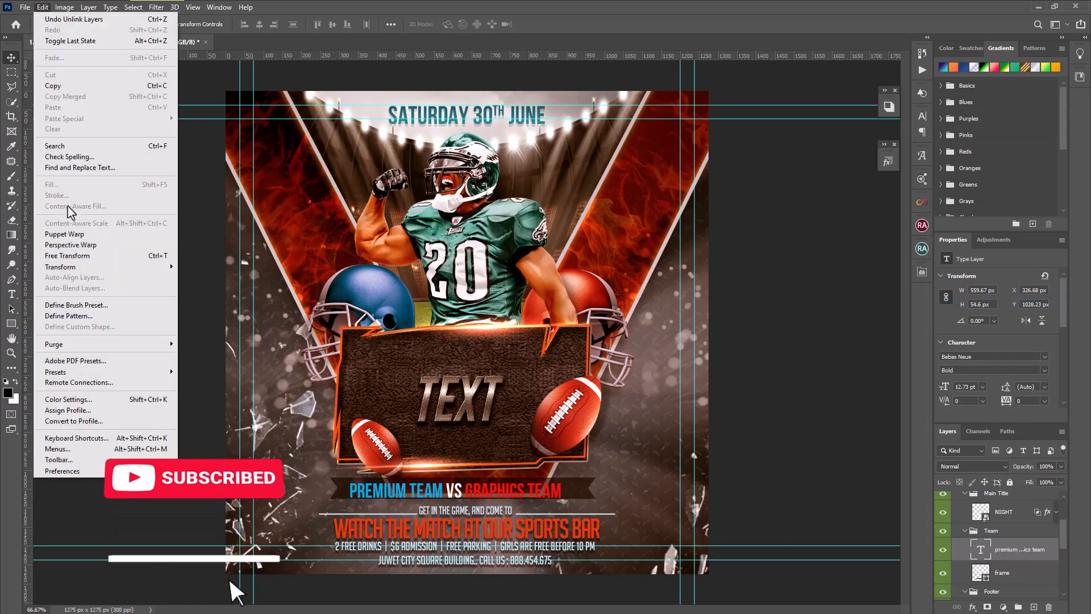
left_click(76, 256)
left_click_drag(496, 492, 506, 492)
right_click(12, 58)
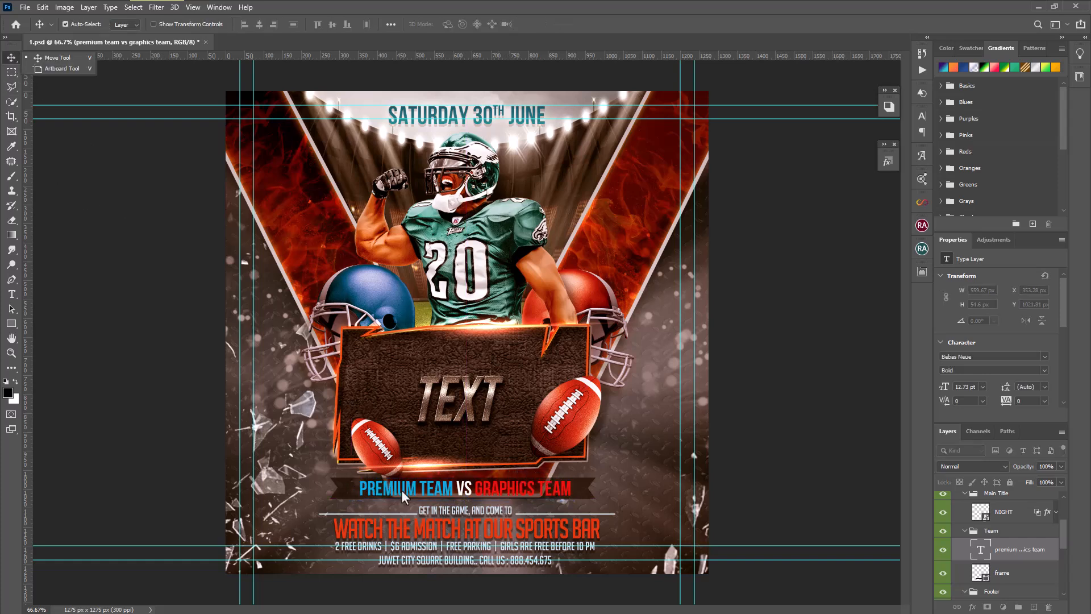
- Replace the team names text on the ribbon with "YOUR TEXT OK"
left_click(980, 550)
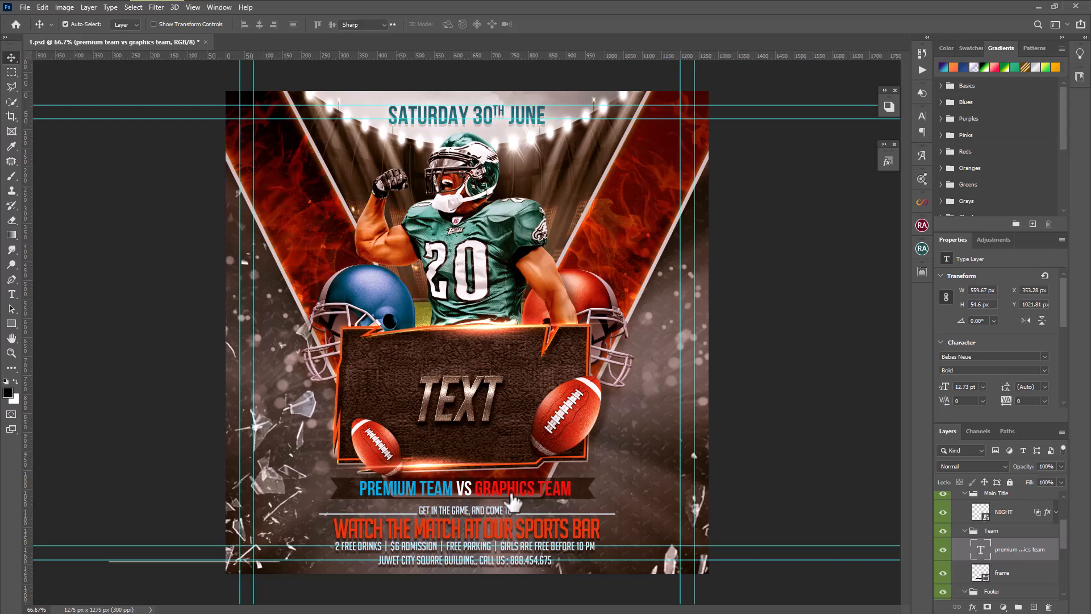
key("BackSpace")
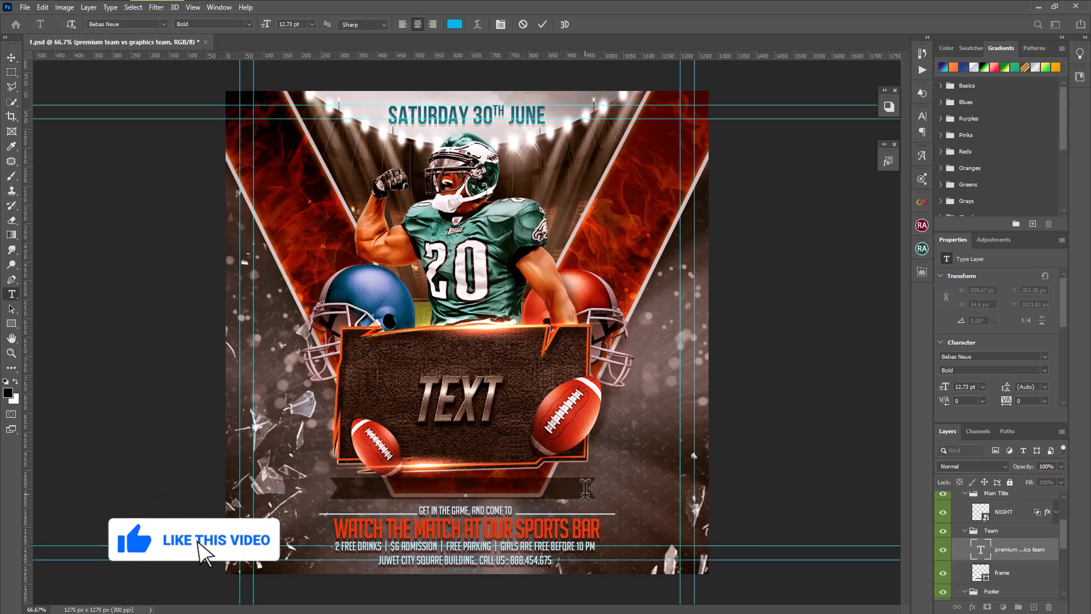
type("YOUR TEXT")
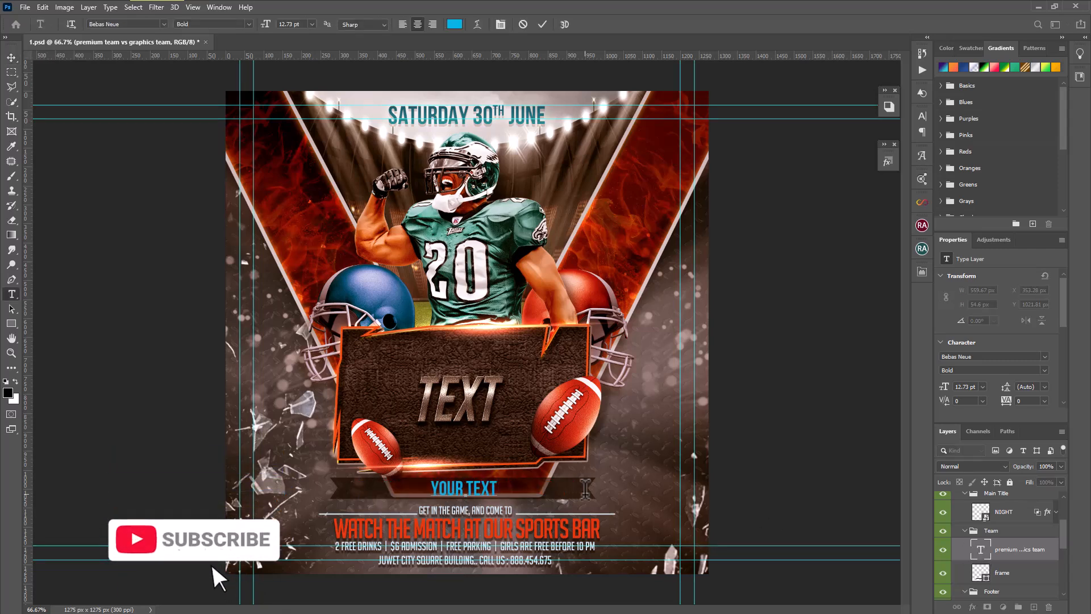
type(" 0K")
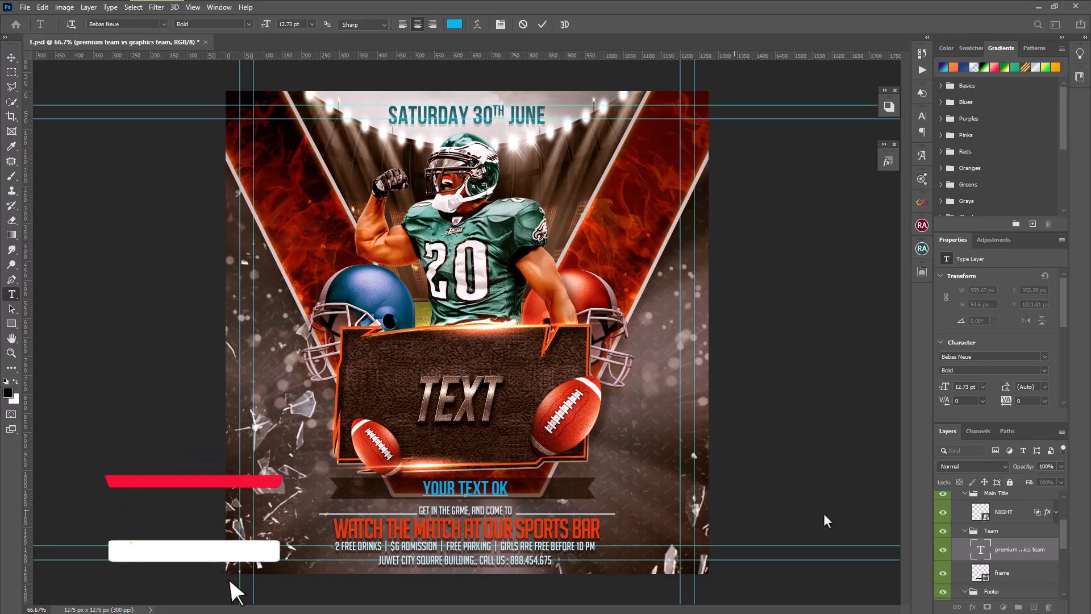
key("ctrl+Return")
key("v")
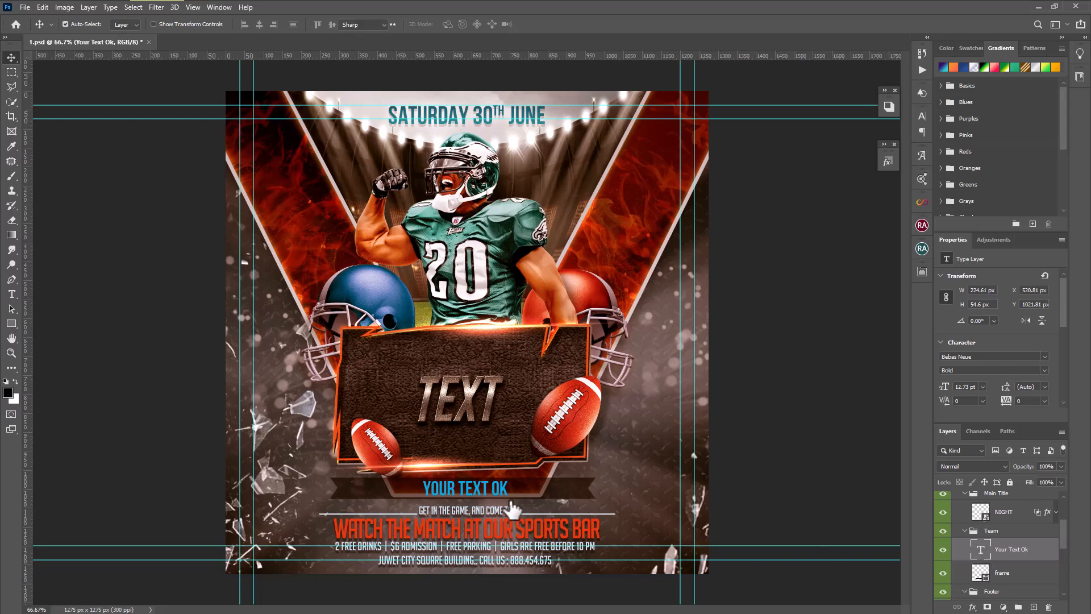
- Recolour the words "TEXT OK" in the ribbon text bright red, leaving "YOUR" blue
double_click(455, 487)
left_click(458, 482)
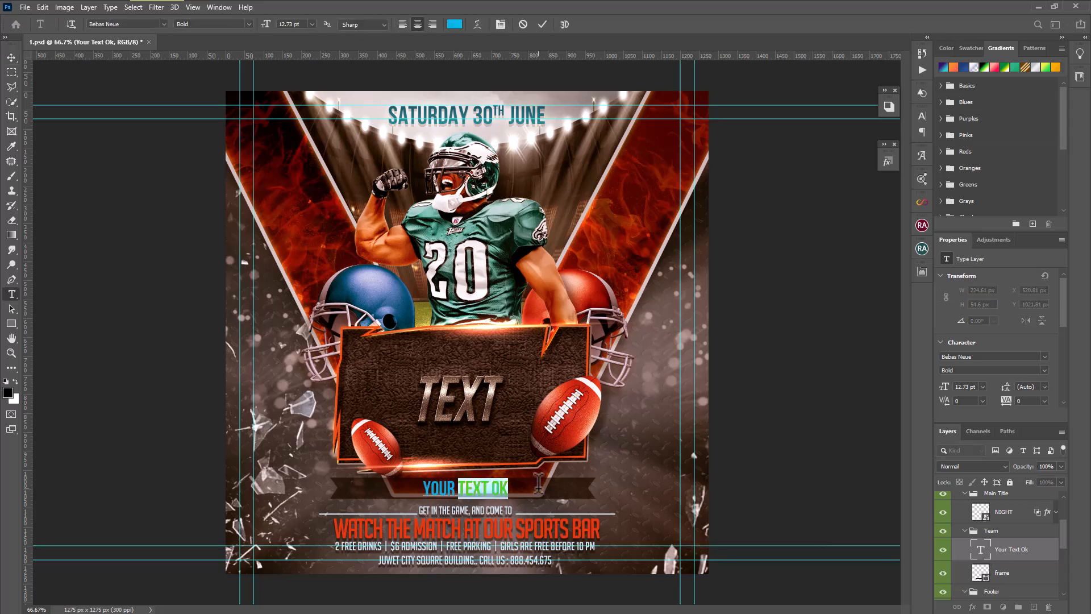
left_click(8, 392)
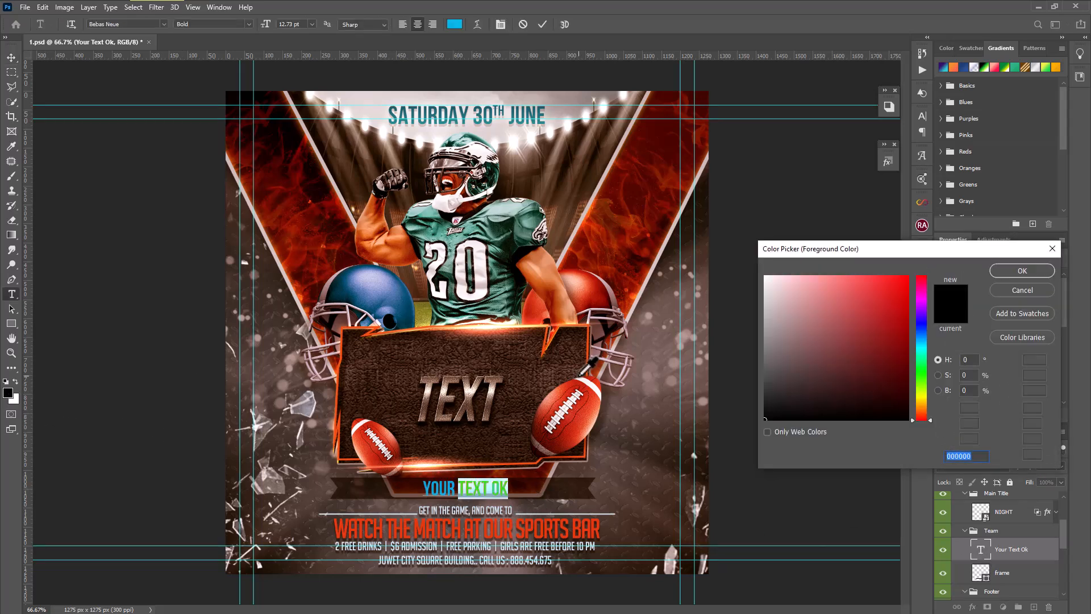
left_click(584, 411)
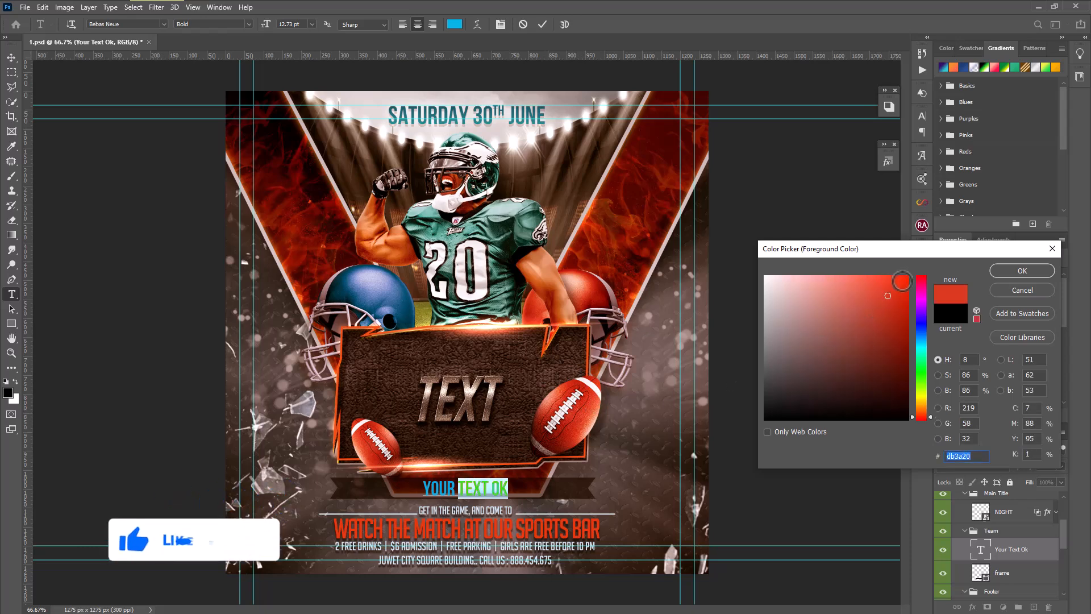
left_click(1021, 271)
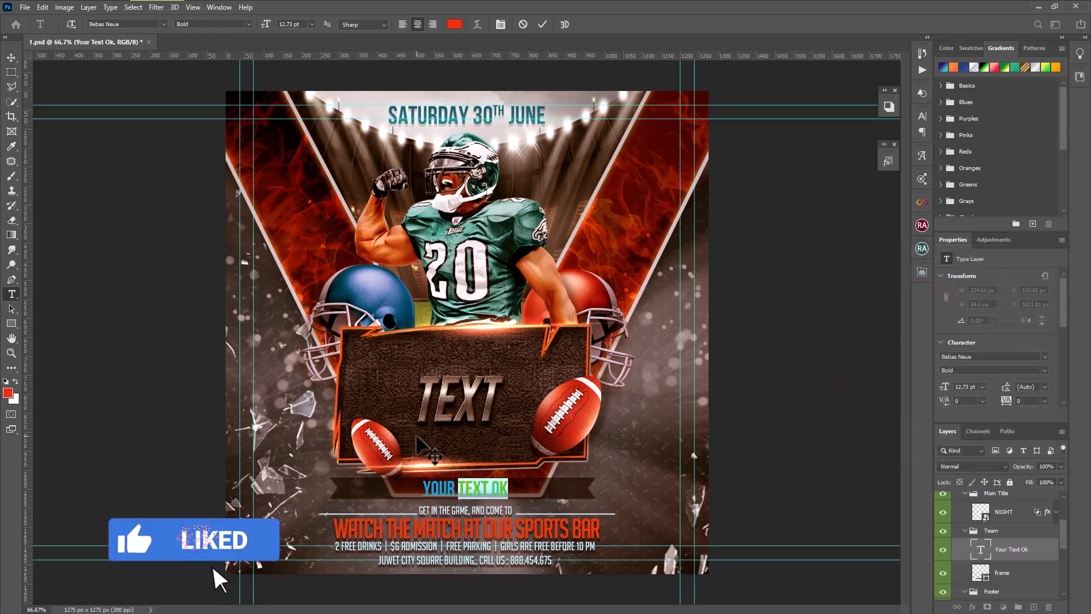
left_click(523, 488)
key("v")
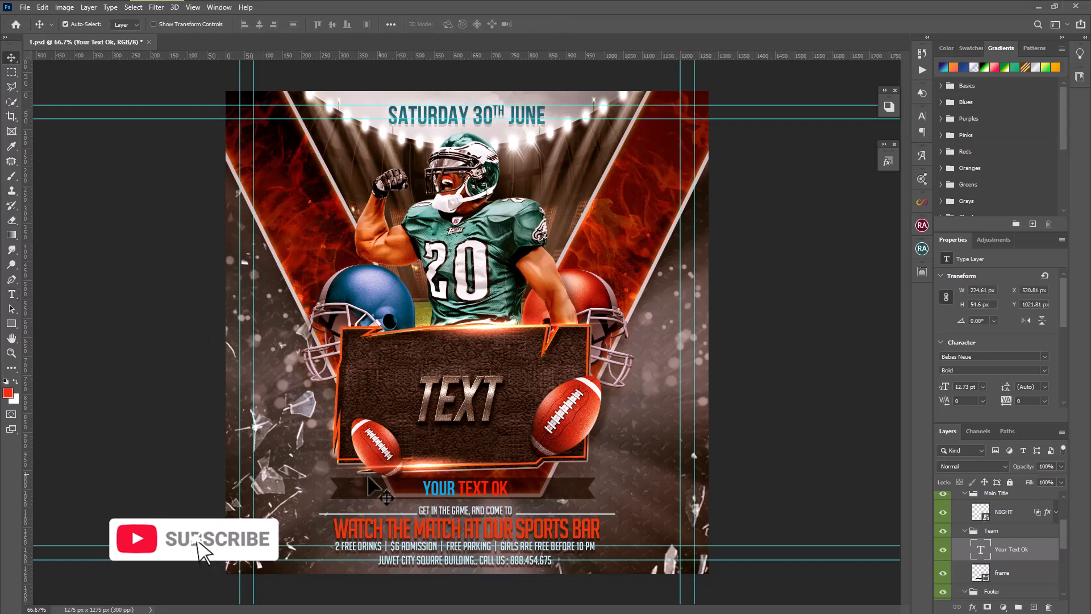